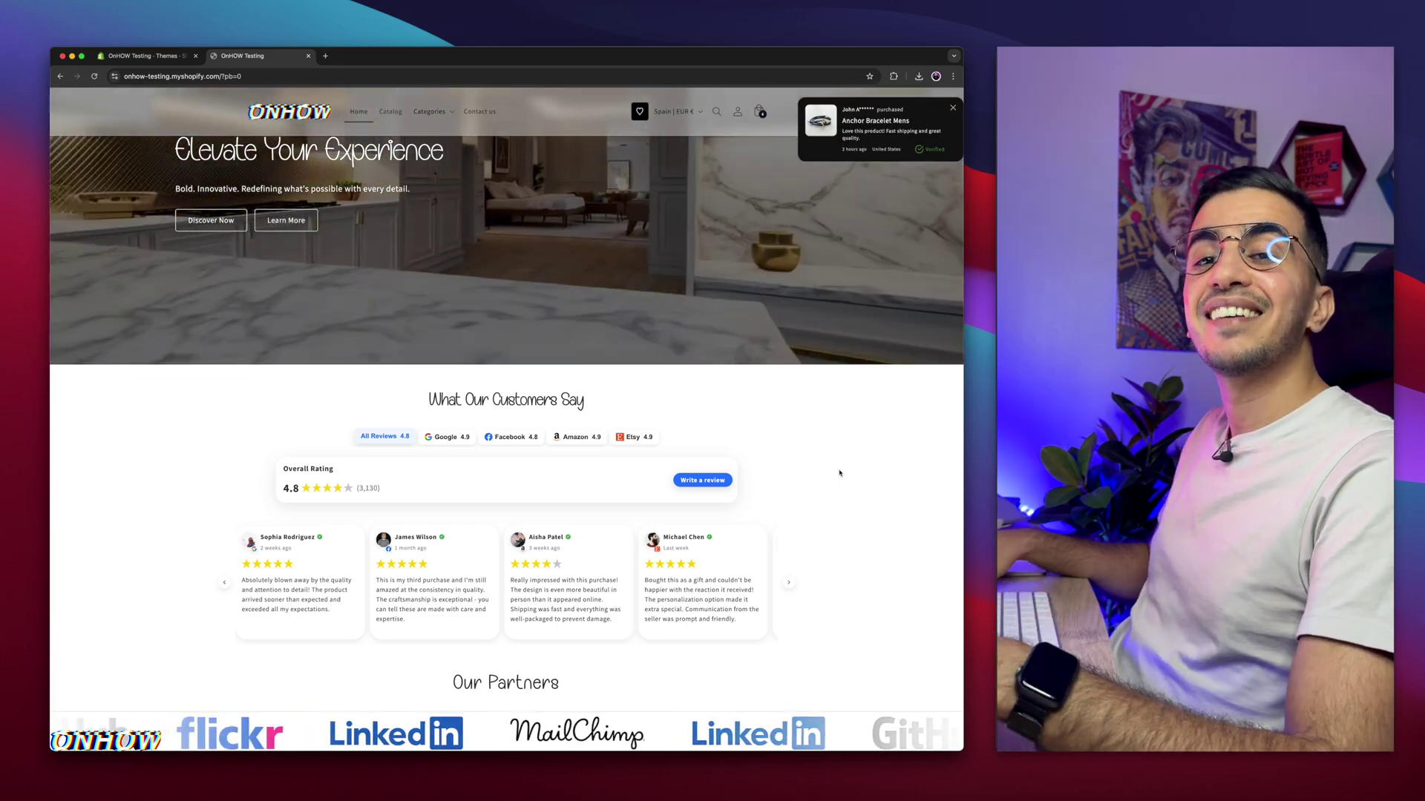
Step: Reset the storefront zoom and dismiss the cart reminder popup
{"action": "scroll", "coordinate": [839, 473], "scroll_direction": "down", "scroll_amount": 3}
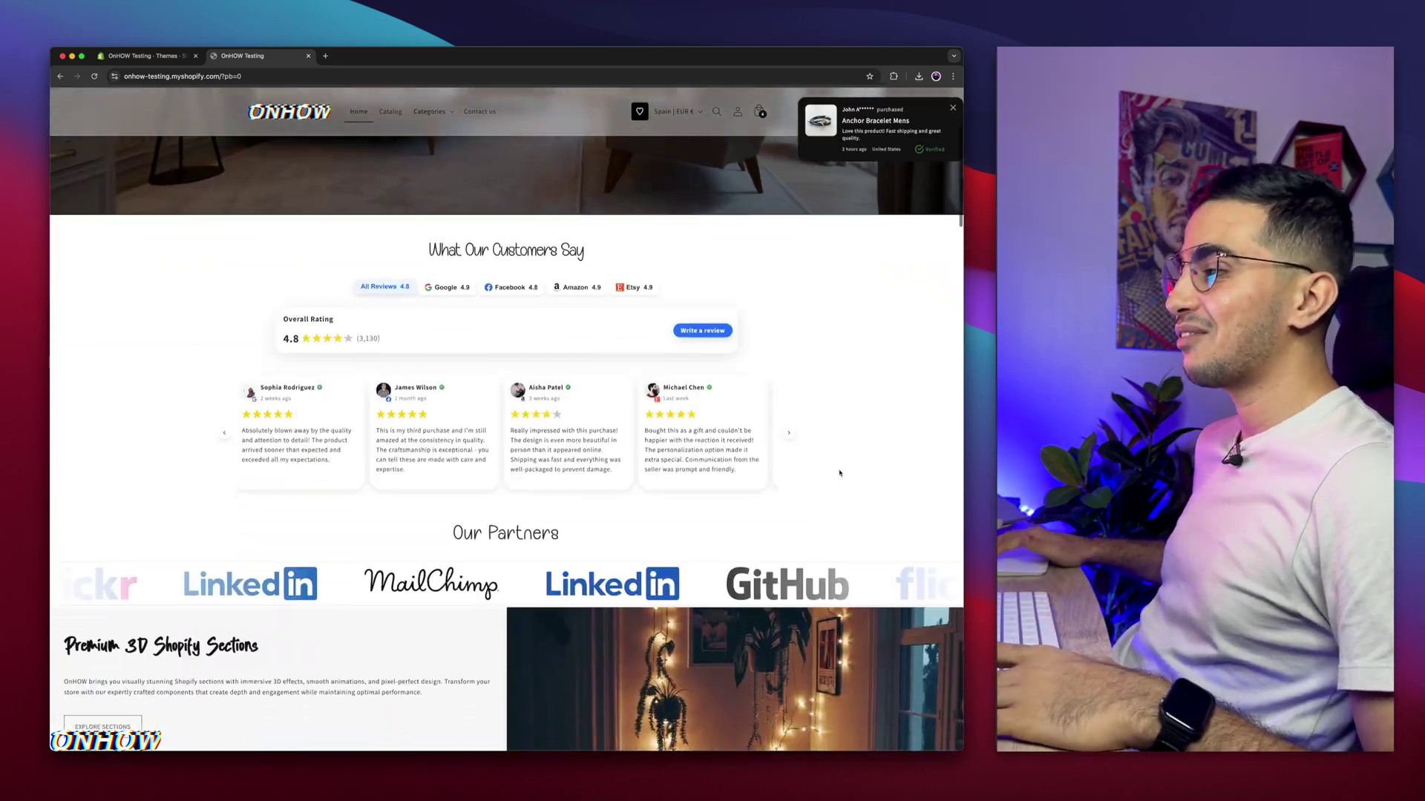
{"action": "scroll", "coordinate": [839, 473], "scroll_direction": "up", "scroll_amount": 3}
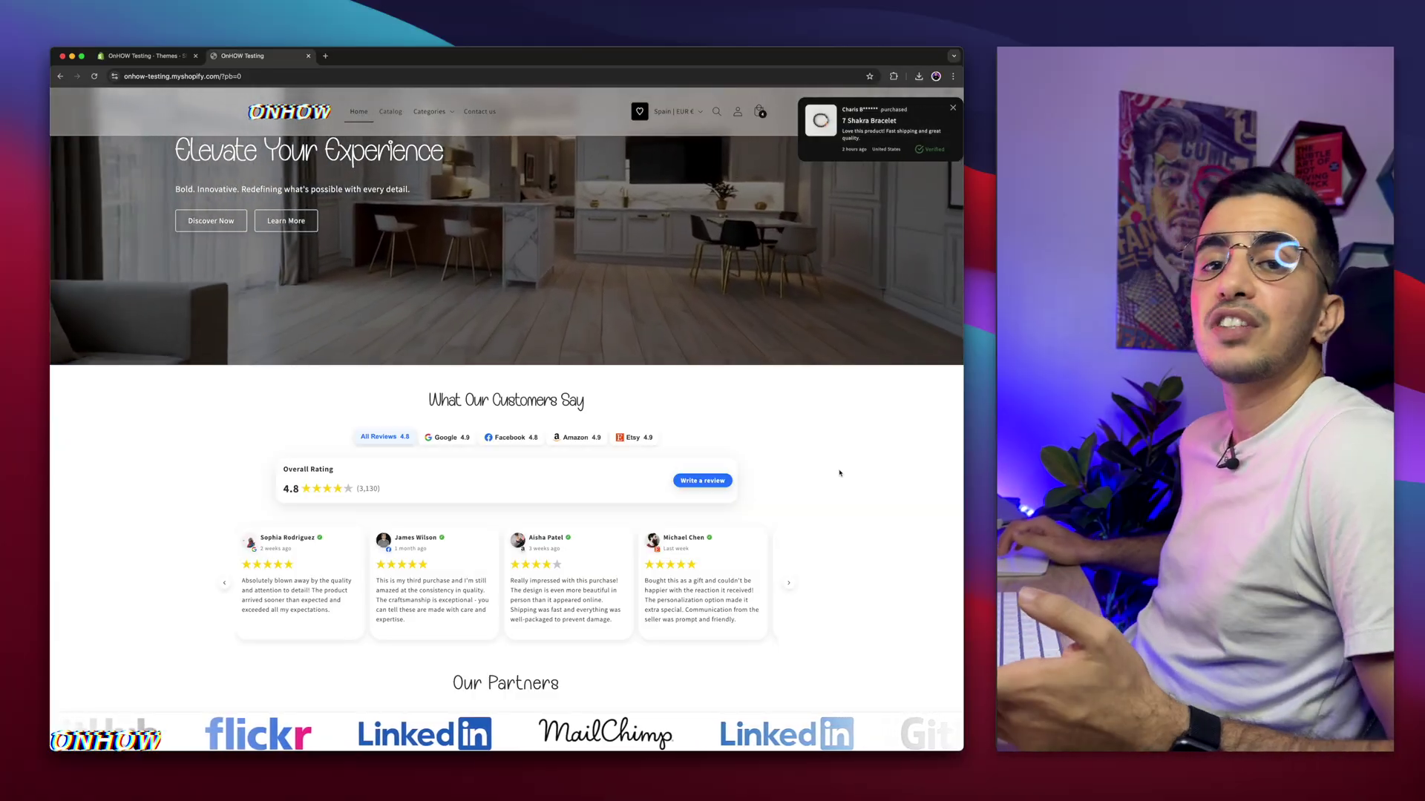
{"action": "scroll", "coordinate": [839, 472], "scroll_direction": "down", "scroll_amount": 3}
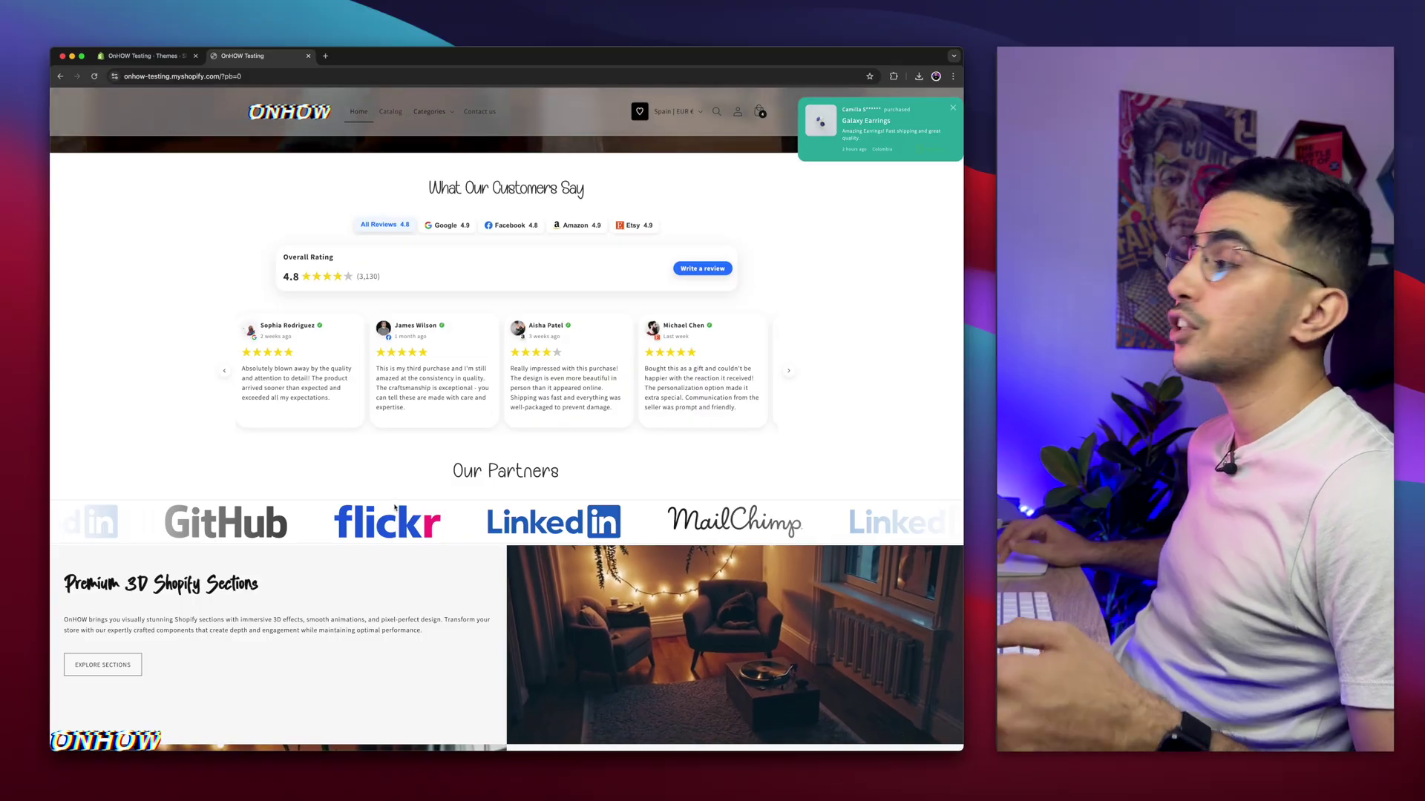
{"action": "scroll", "coordinate": [907, 196], "scroll_direction": "up", "scroll_amount": 5}
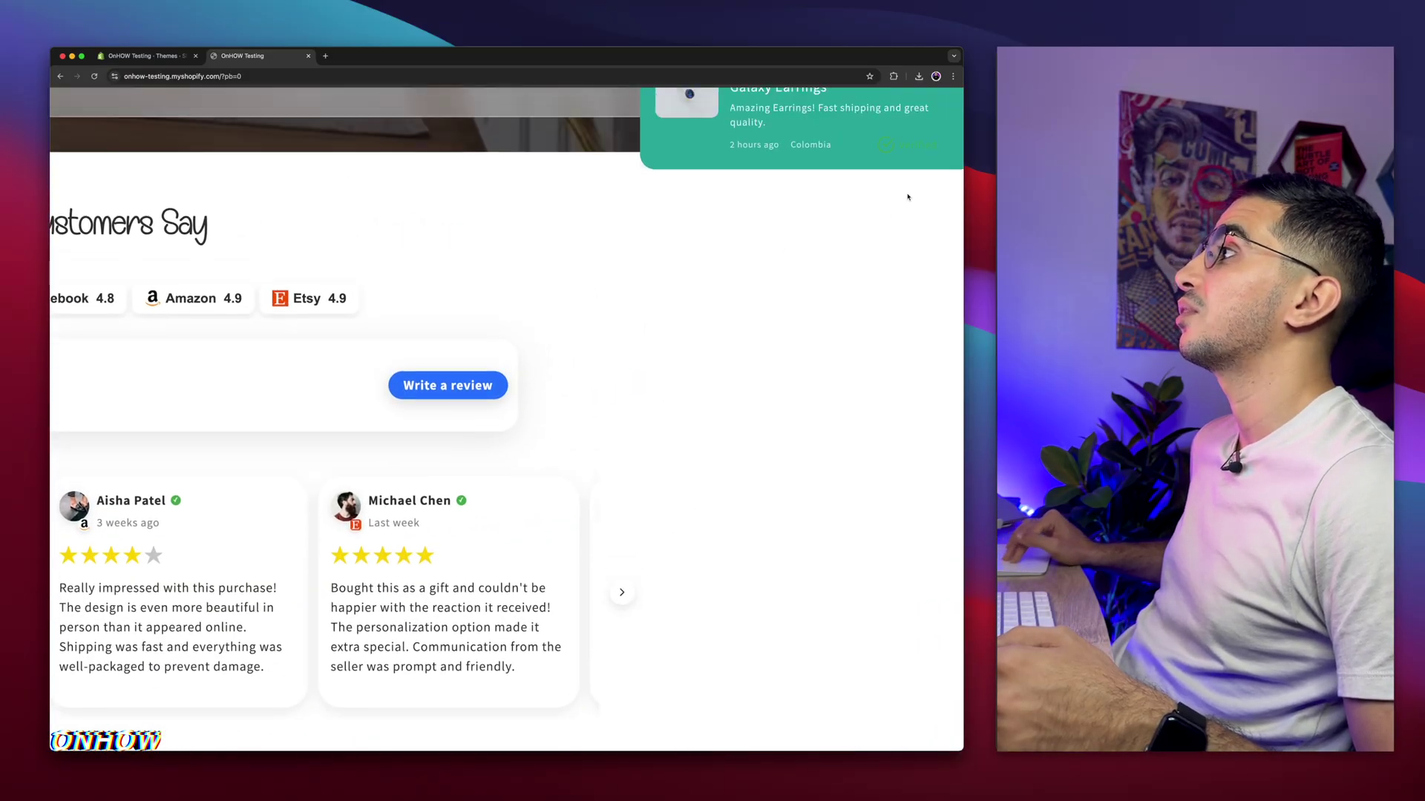
{"action": "scroll", "coordinate": [907, 197], "scroll_direction": "up", "scroll_amount": 2}
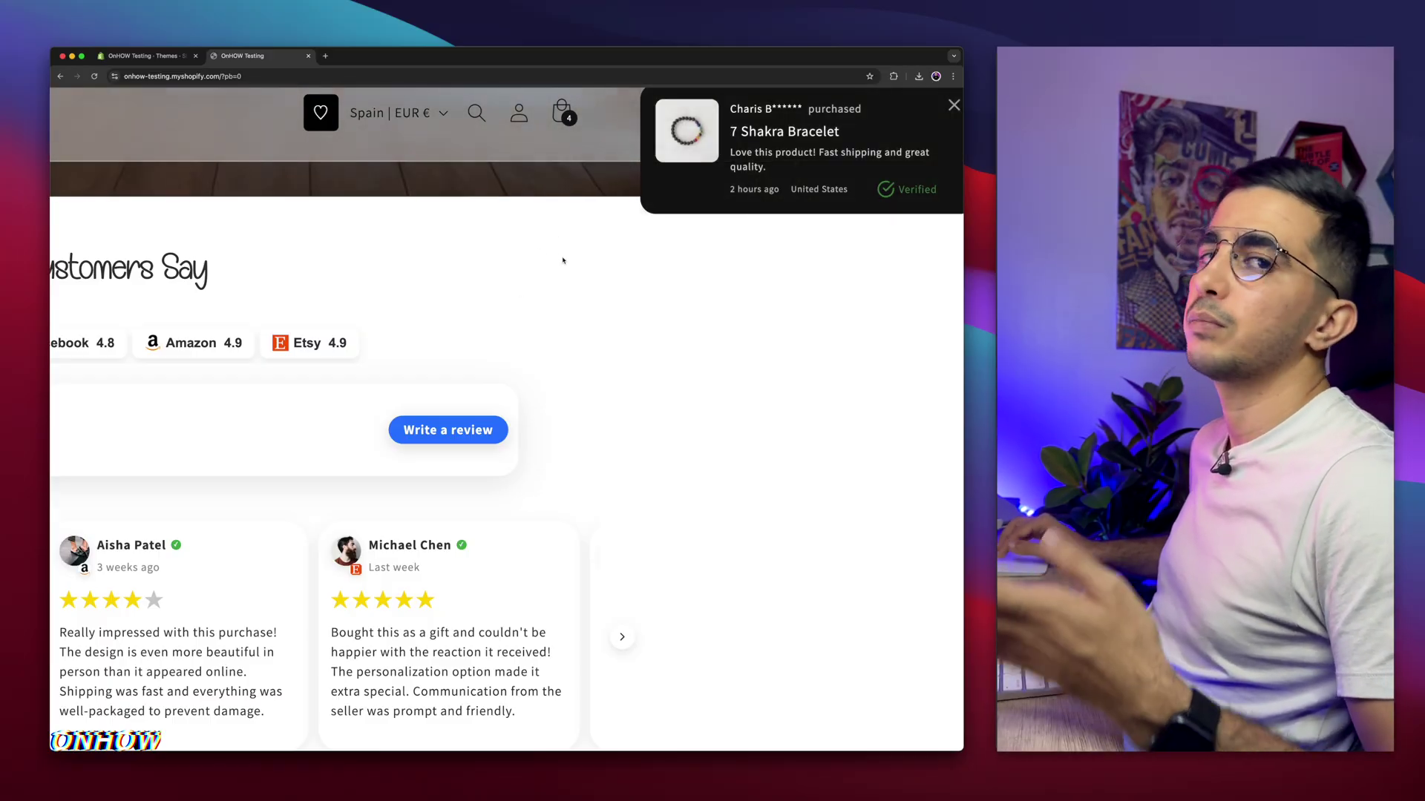
{"action": "key", "text": "super+0"}
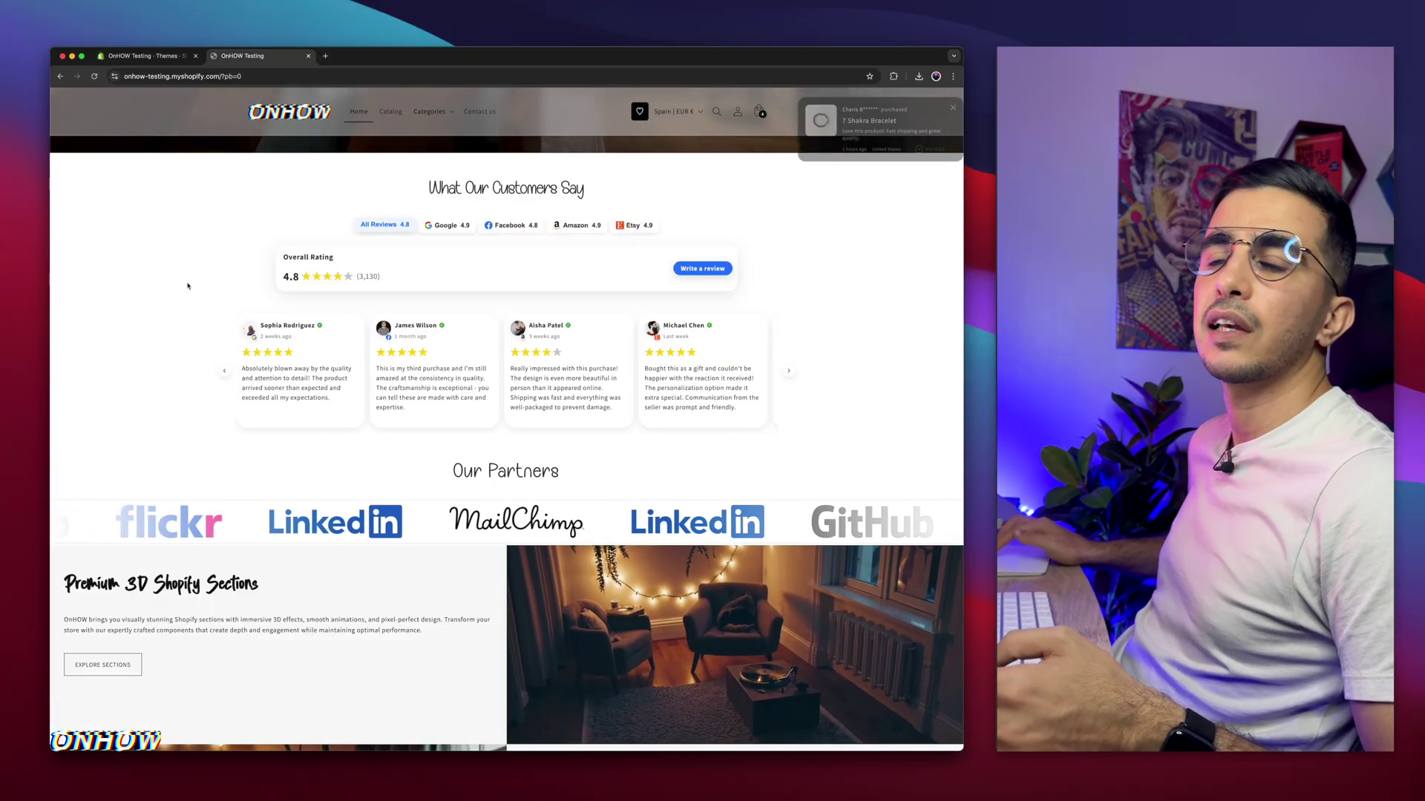
{"action": "mouse_move", "coordinate": [224, 55]}
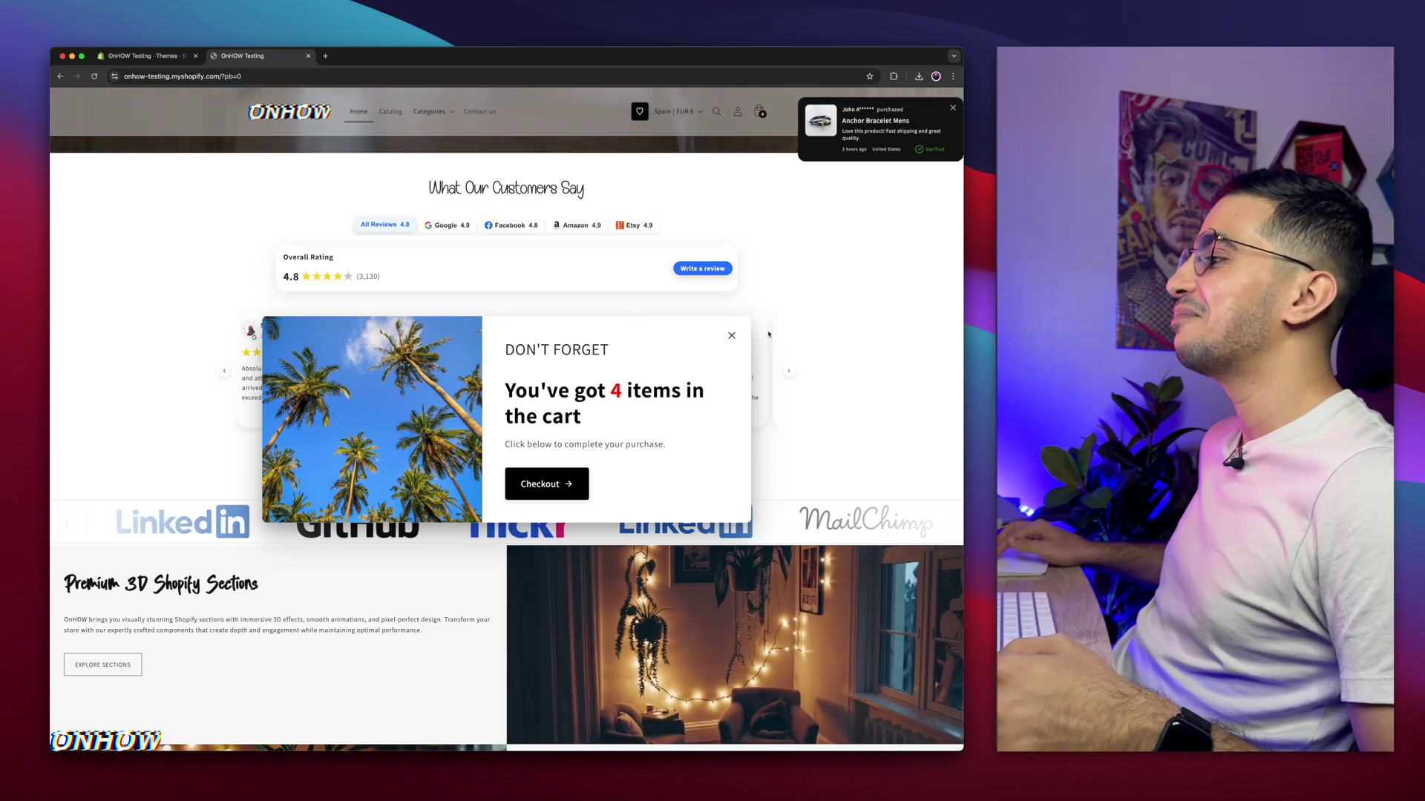
{"action": "left_click", "coordinate": [732, 335]}
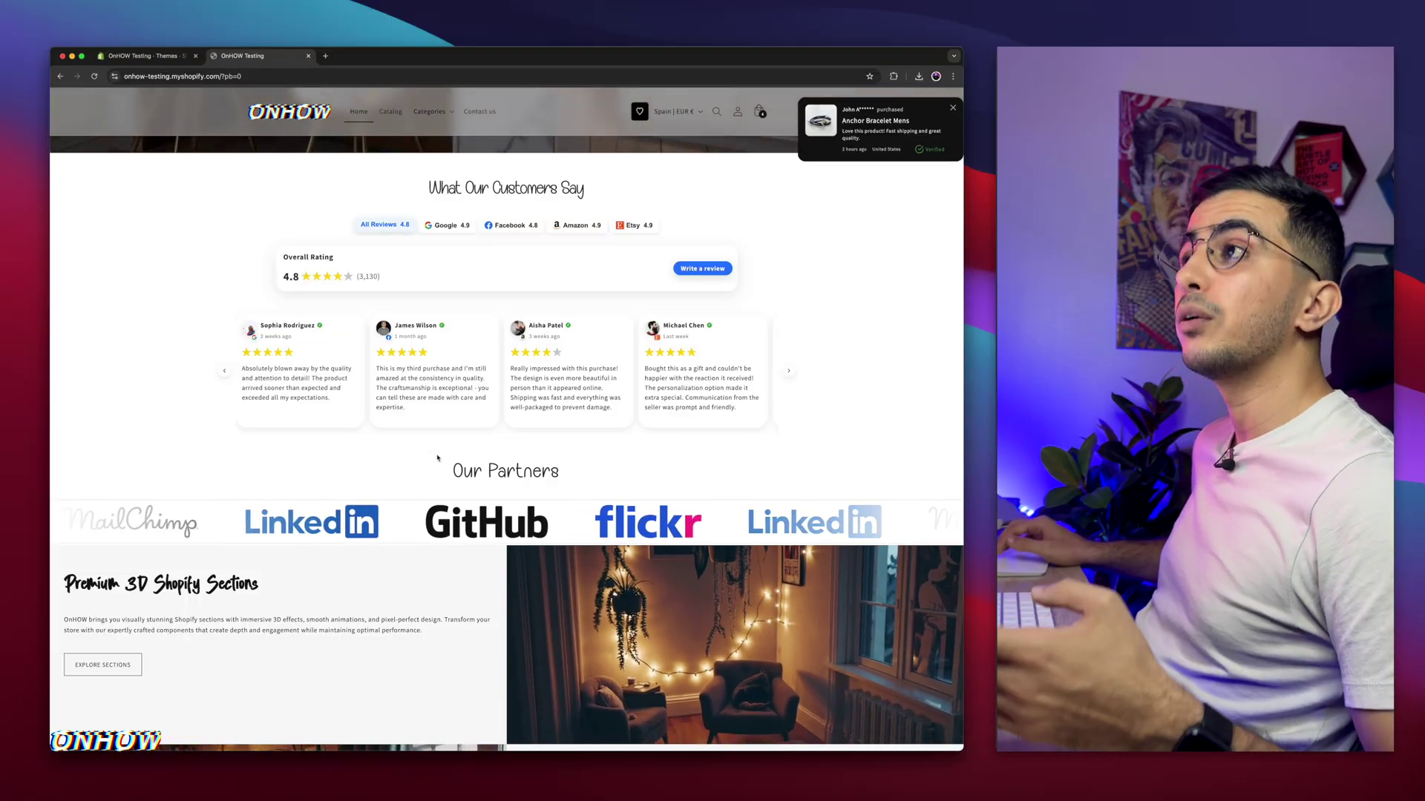
Step: Open Anchor Bracelet Mens from Featured products and inspect its €60,95 EUR page
{"action": "scroll", "coordinate": [437, 458], "scroll_direction": "down", "scroll_amount": 10}
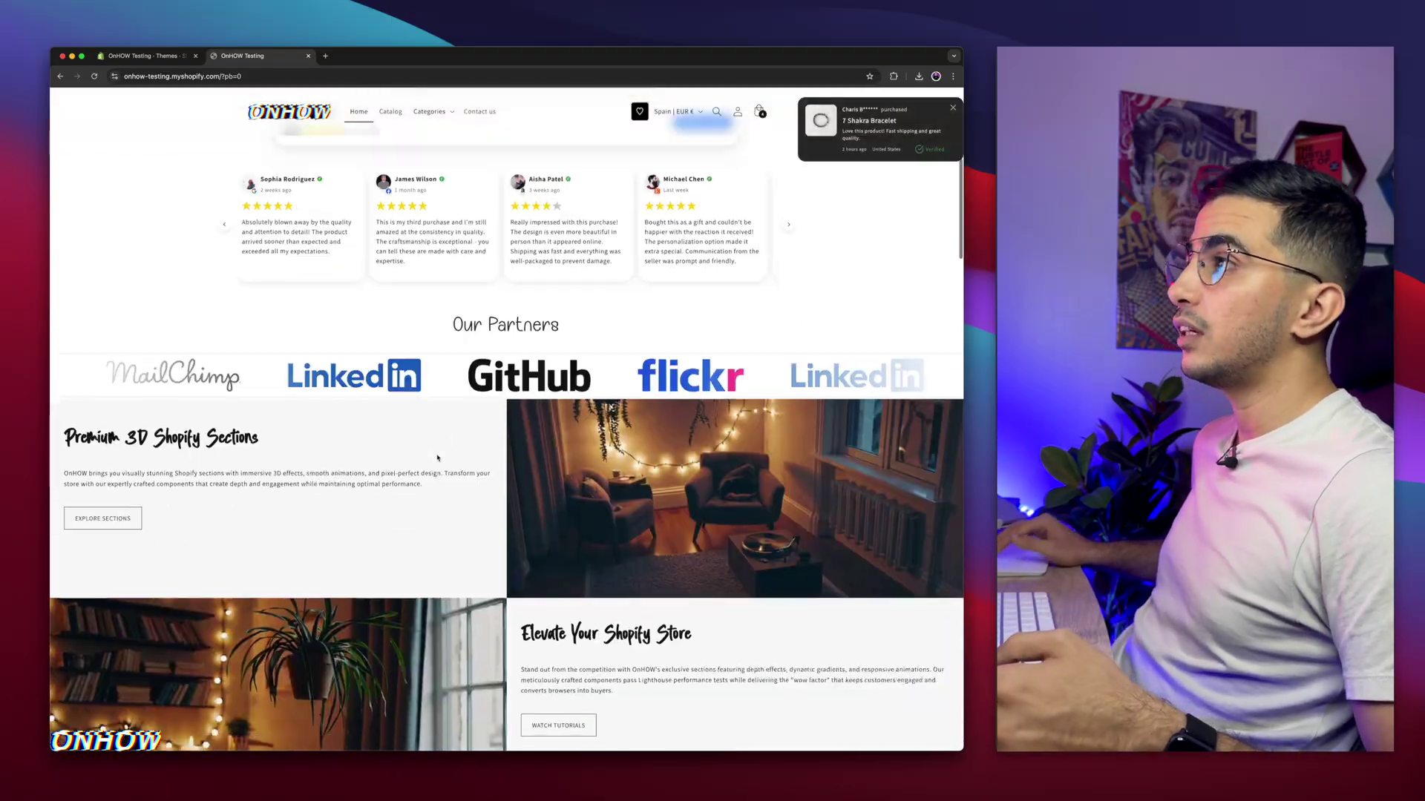
{"action": "scroll", "coordinate": [437, 458], "scroll_direction": "down", "scroll_amount": 20}
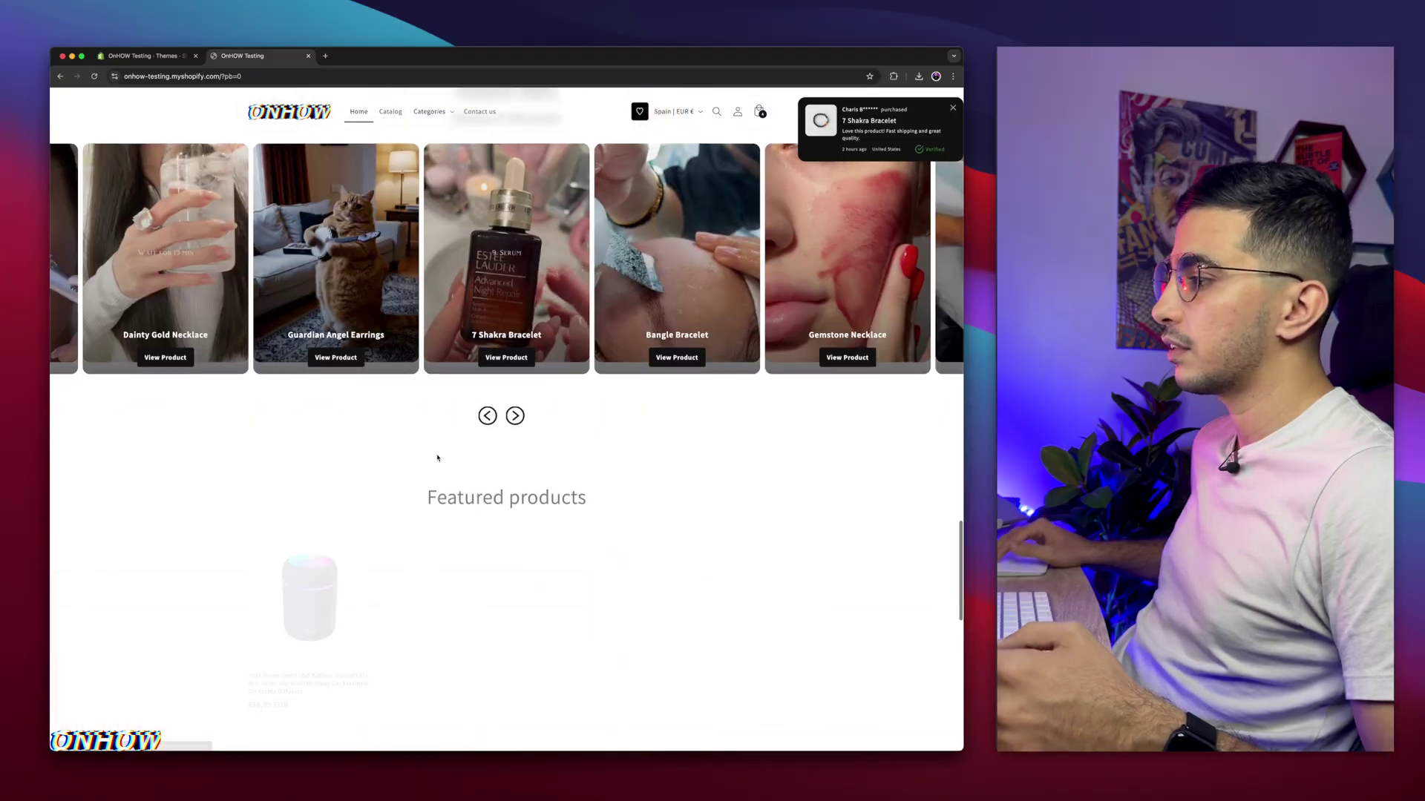
{"action": "scroll", "coordinate": [437, 458], "scroll_direction": "down", "scroll_amount": 4}
{"action": "left_click", "coordinate": [728, 272]}
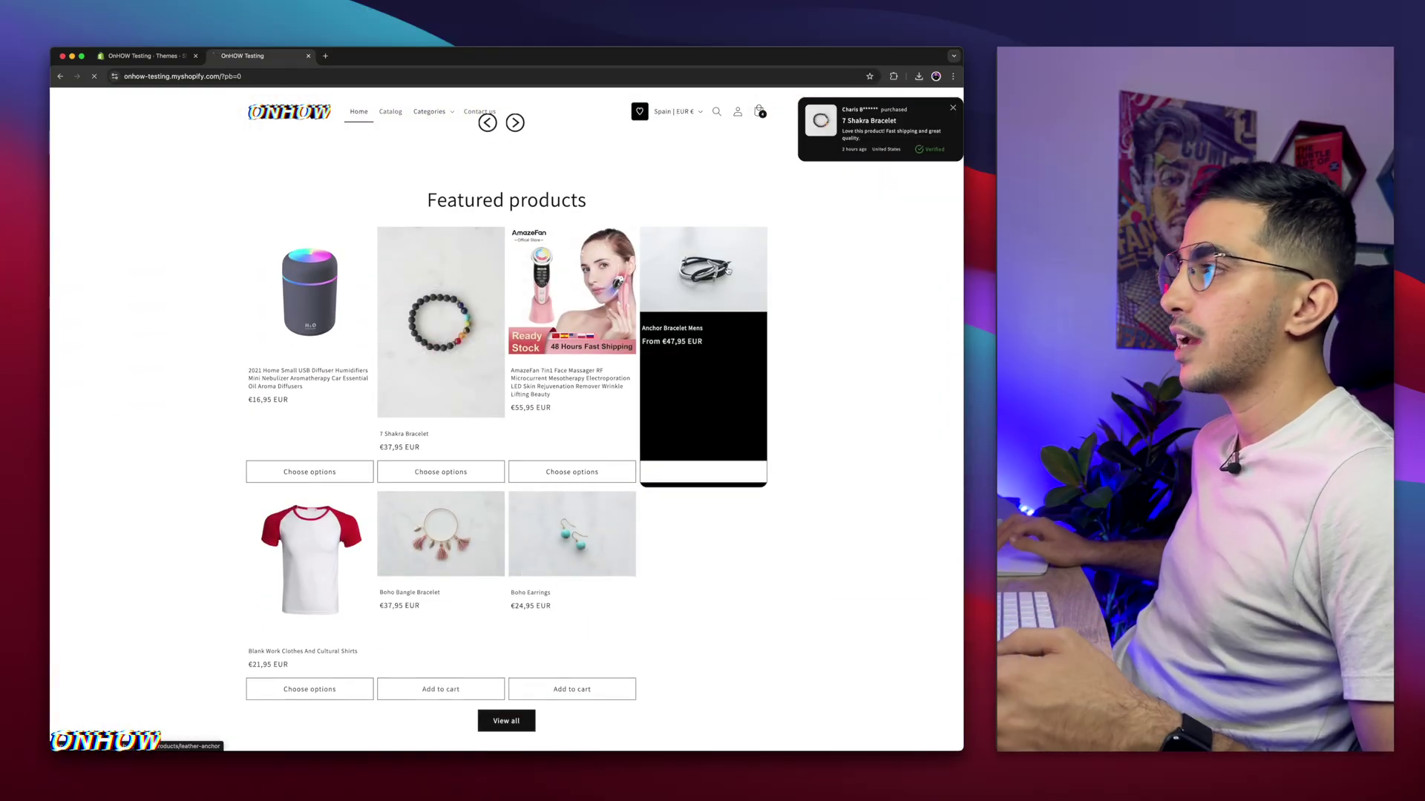
{"action": "scroll", "coordinate": [728, 271], "scroll_direction": "down", "scroll_amount": 8}
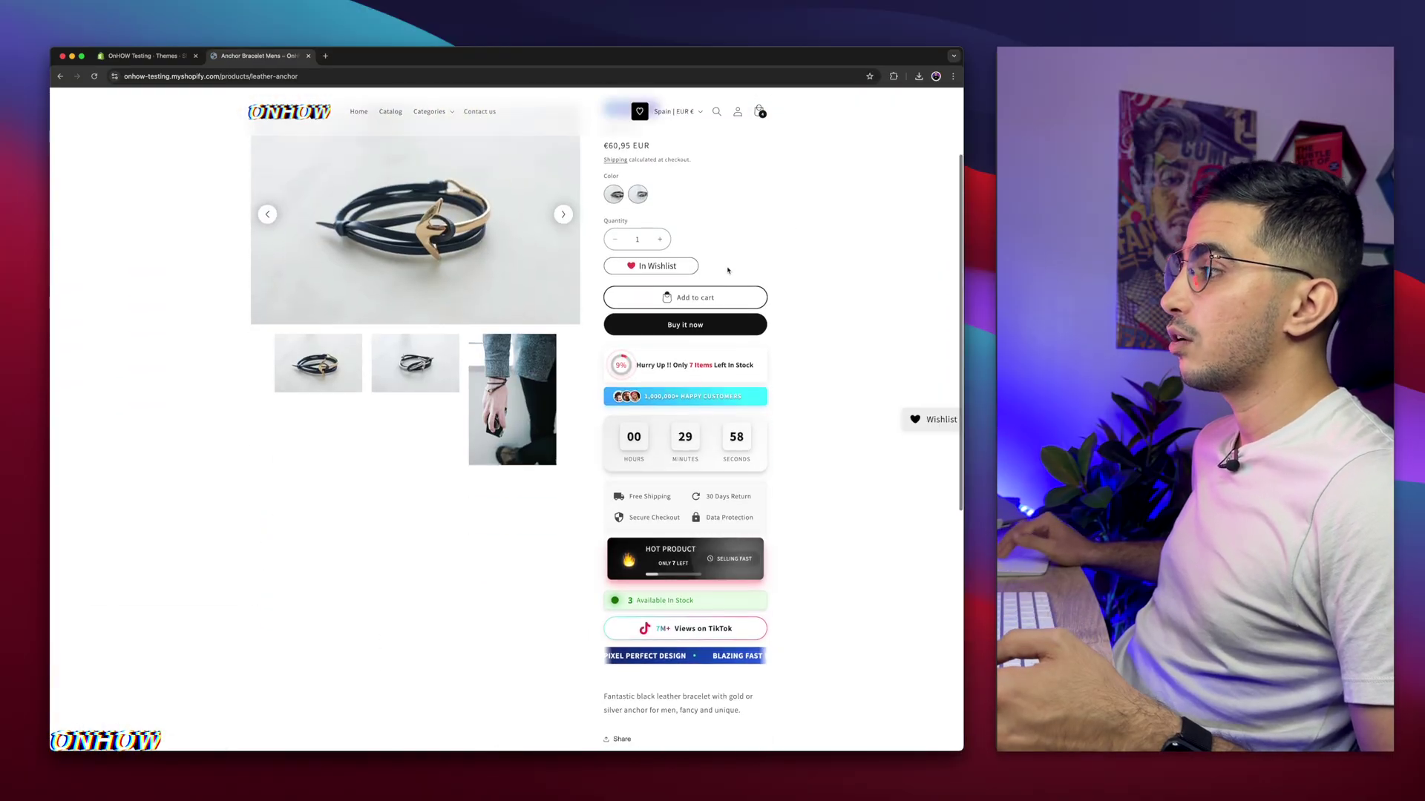
{"action": "scroll", "coordinate": [728, 272], "scroll_direction": "up", "scroll_amount": 10}
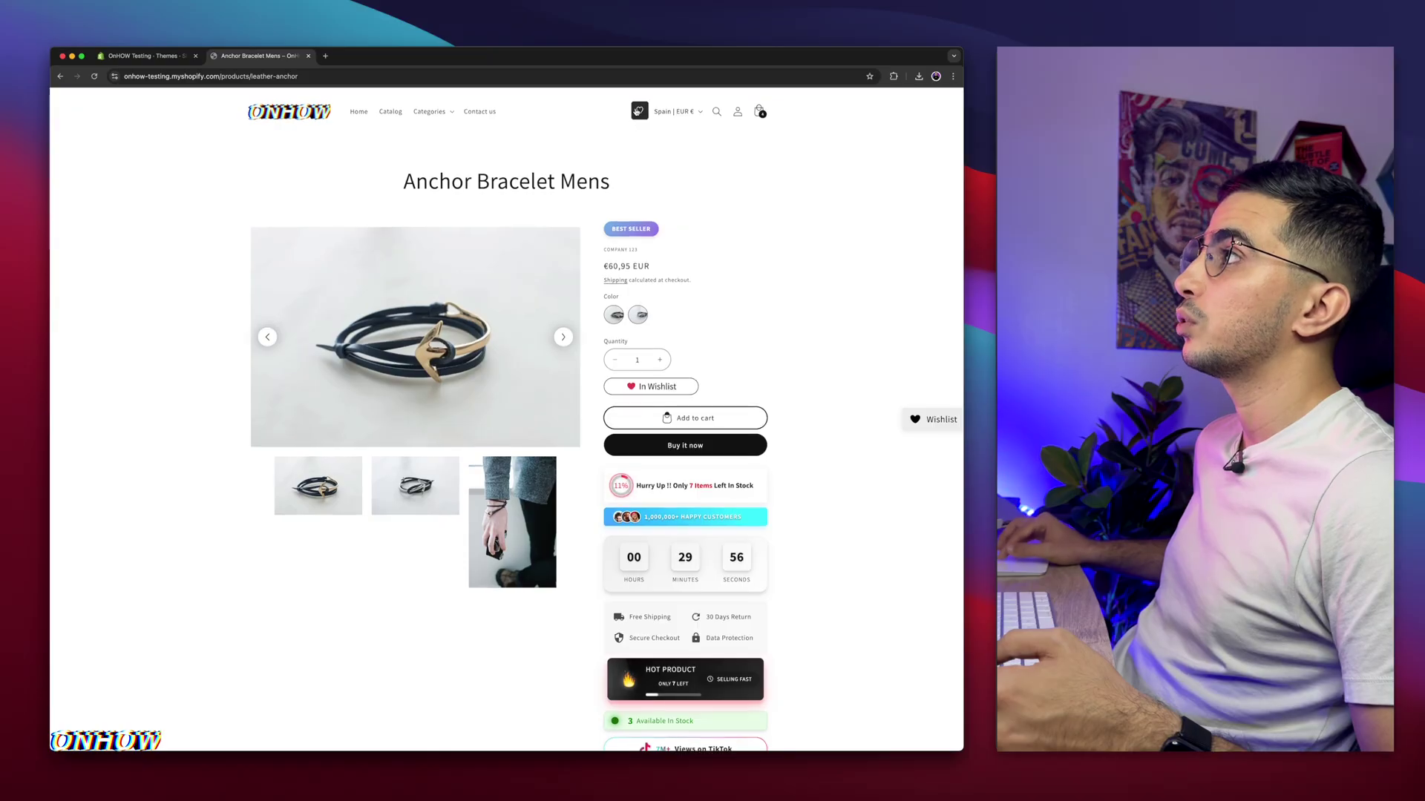
{"action": "key", "text": "super+equal"}
{"action": "key", "text": "super+equal"}
{"action": "key", "text": "super+equal"}
{"action": "key", "text": "super+equal"}
{"action": "key", "text": "super+equal"}
{"action": "scroll", "coordinate": [636, 111], "scroll_direction": "up", "scroll_amount": 2}
{"action": "scroll", "coordinate": [636, 112], "scroll_direction": "down", "scroll_amount": 5}
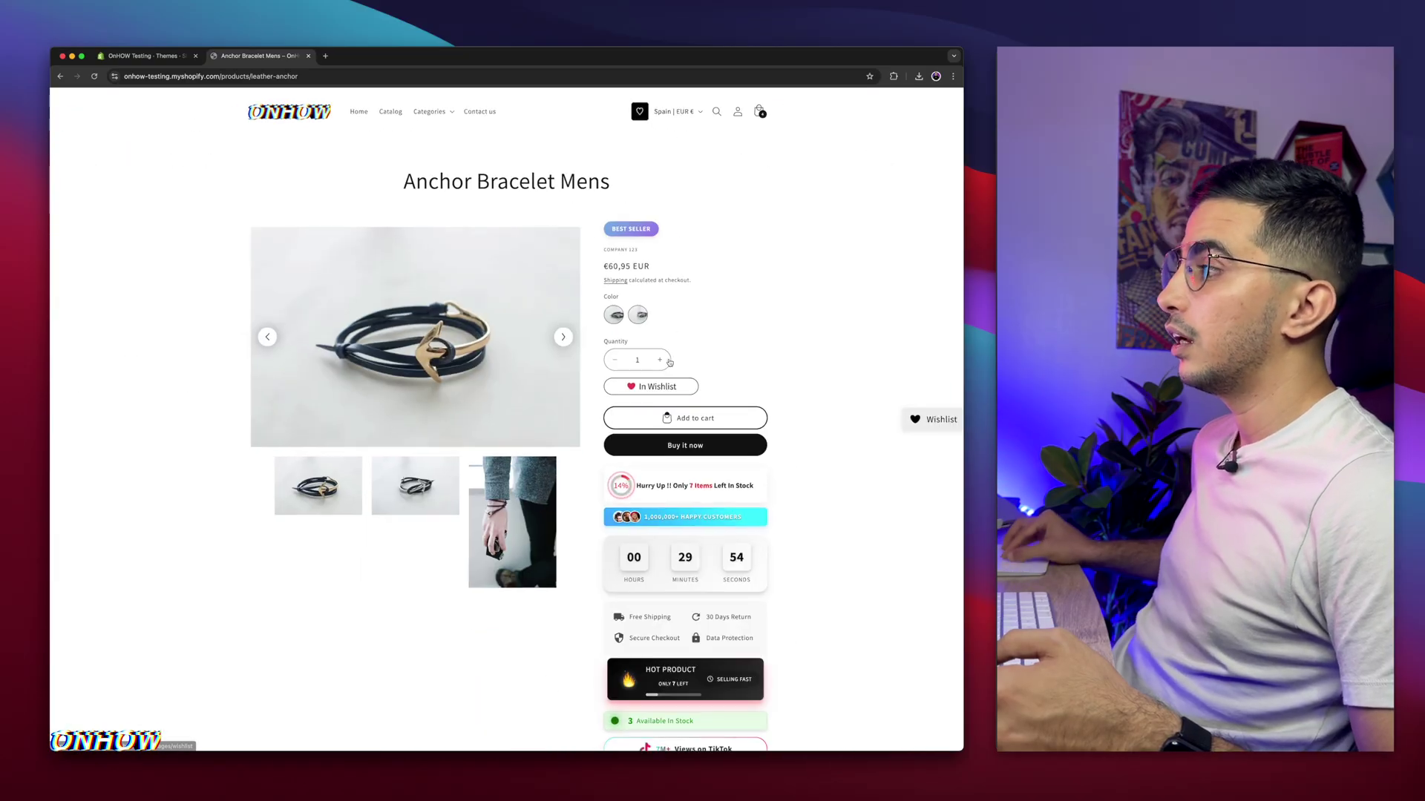
{"action": "scroll", "coordinate": [670, 361], "scroll_direction": "up", "scroll_amount": 5}
{"action": "scroll", "coordinate": [670, 361], "scroll_direction": "down", "scroll_amount": 2}
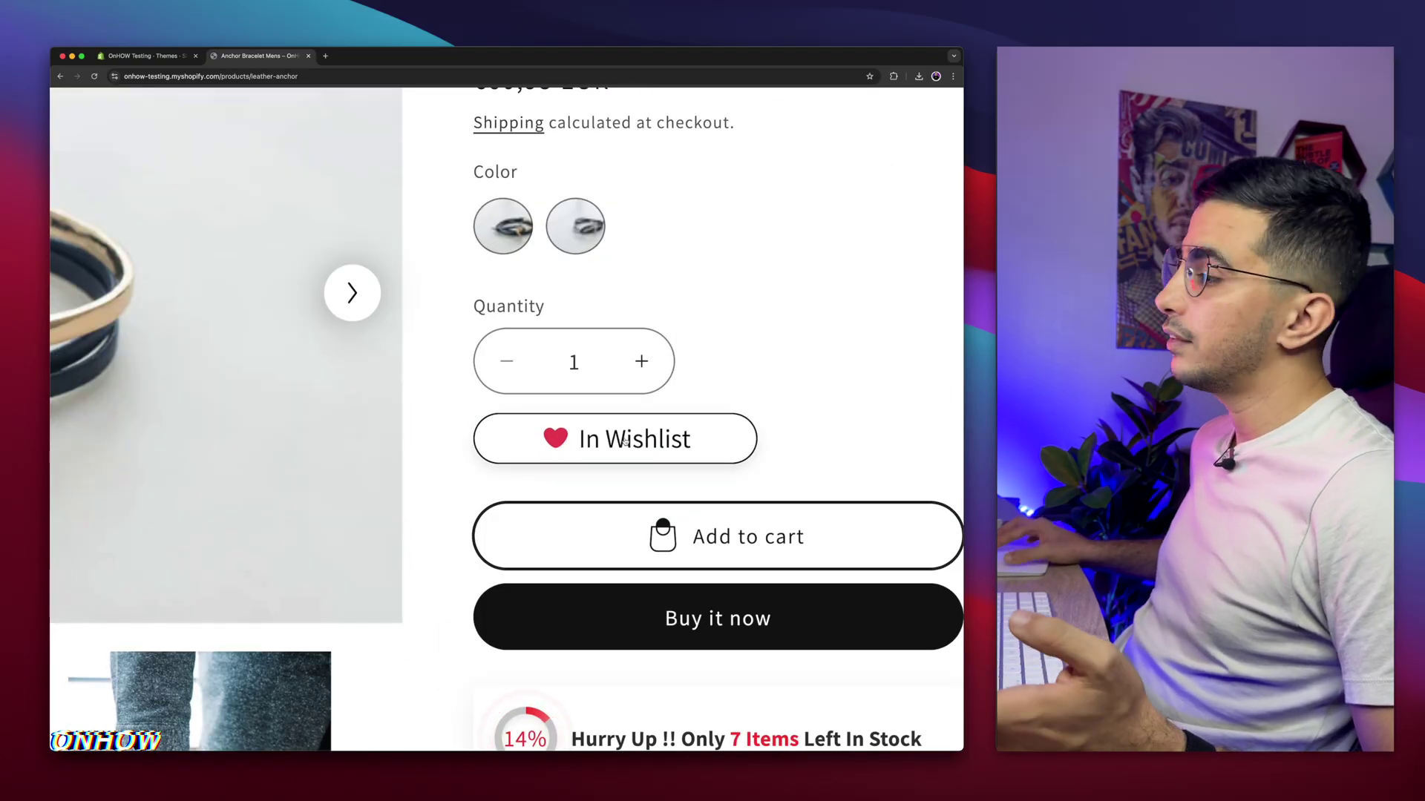
{"action": "scroll", "coordinate": [625, 441], "scroll_direction": "down", "scroll_amount": 3}
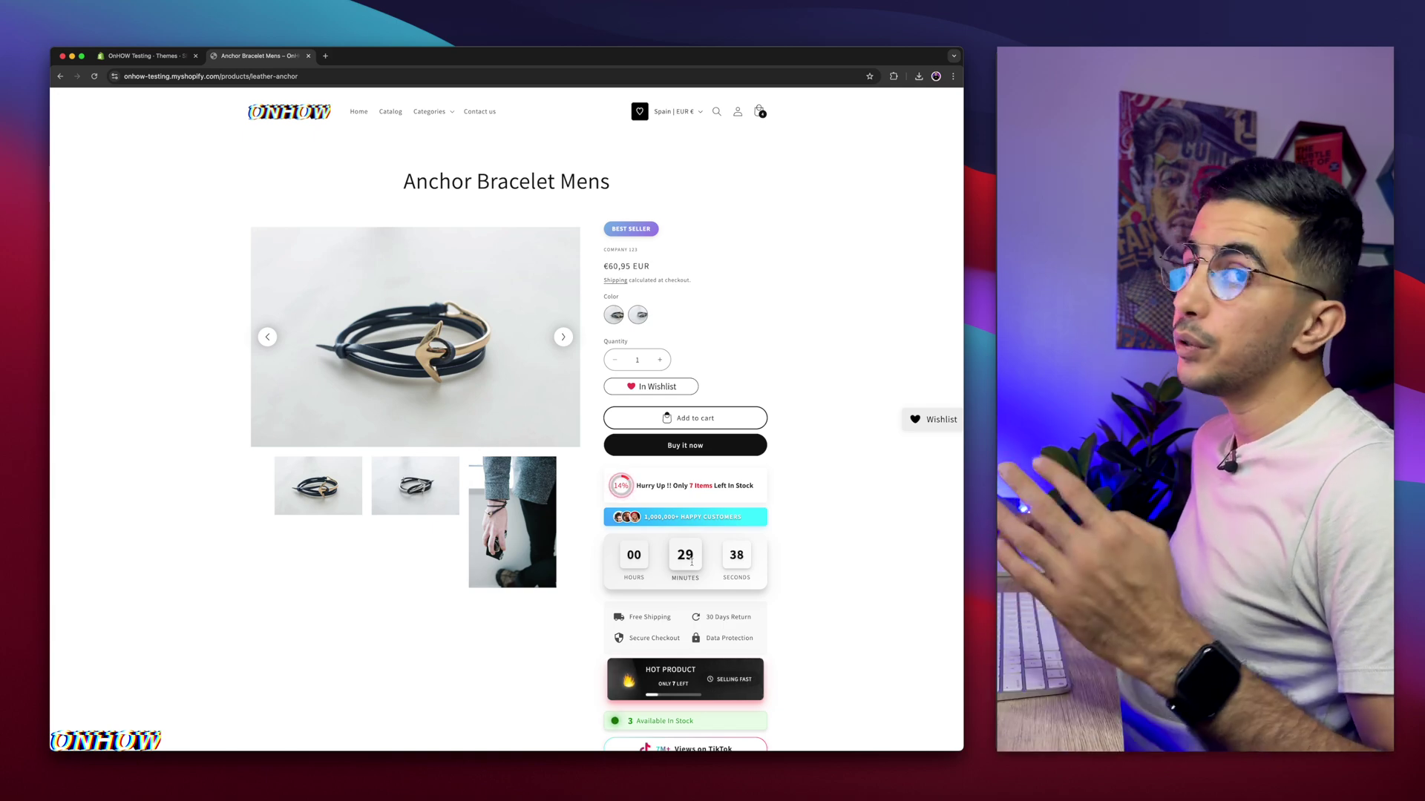
Step: Close the storefront tab and preview the draft theme's Anchor Bracelet Mens page
{"action": "left_click", "coordinate": [305, 56]}
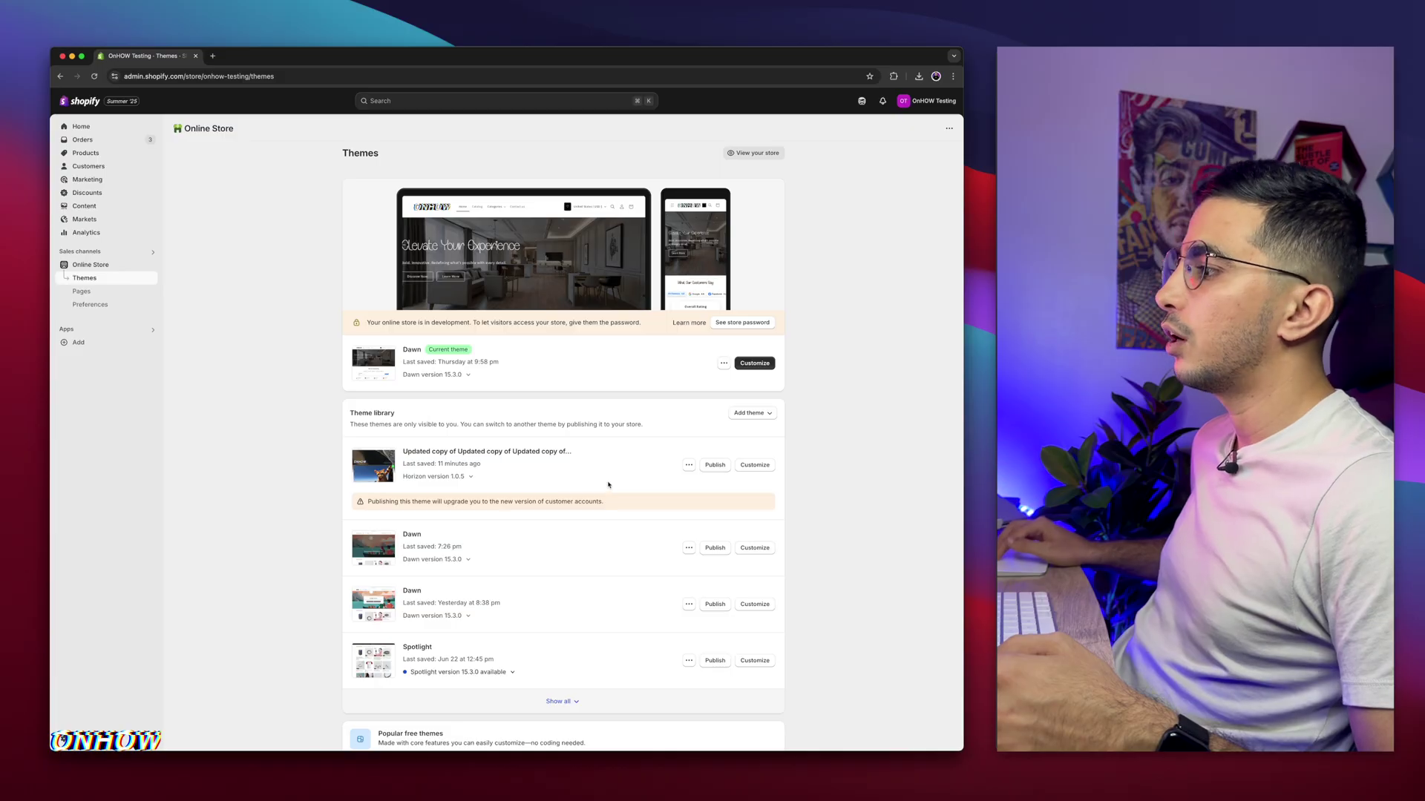
{"action": "left_click", "coordinate": [686, 464]}
{"action": "left_click", "coordinate": [645, 484]}
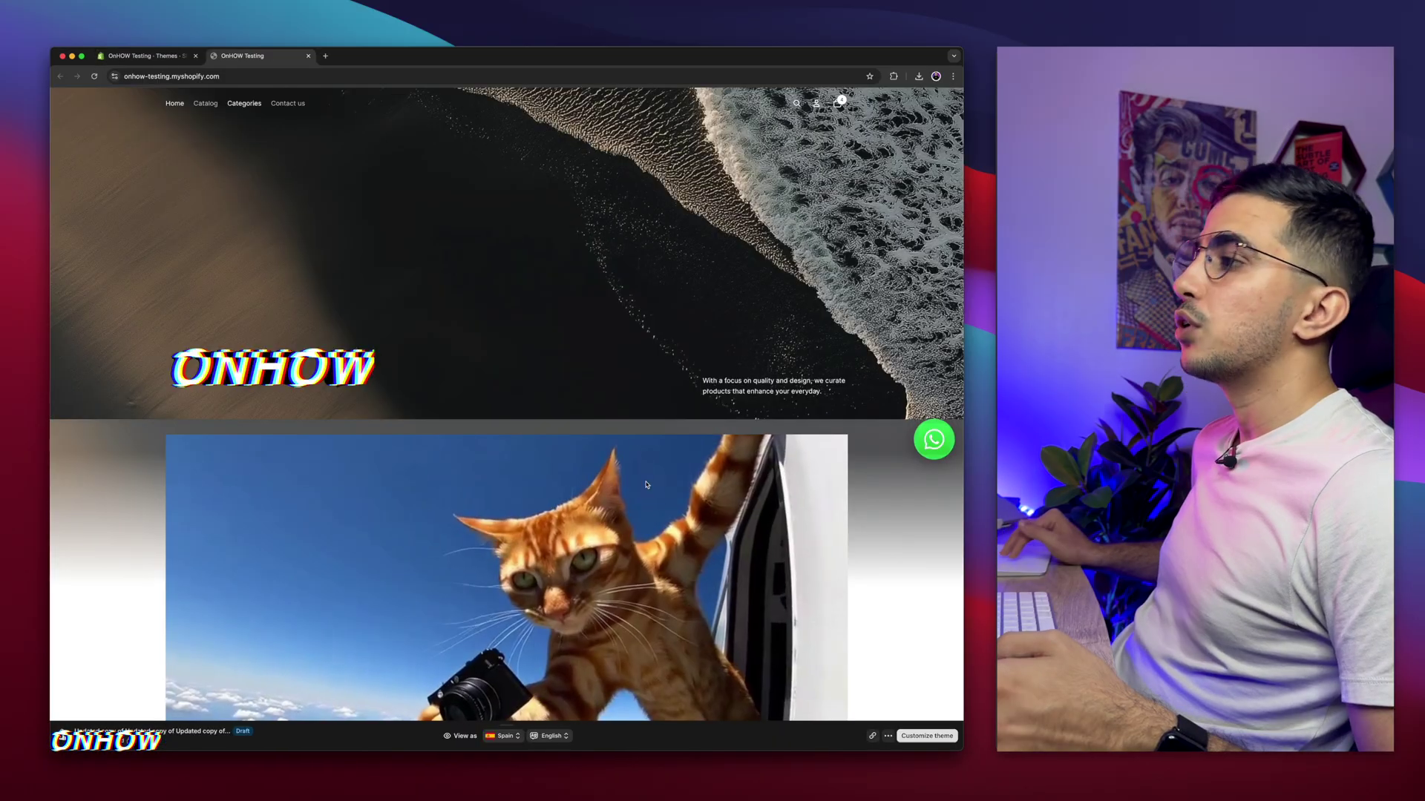
{"action": "scroll", "coordinate": [646, 484], "scroll_direction": "down", "scroll_amount": 10}
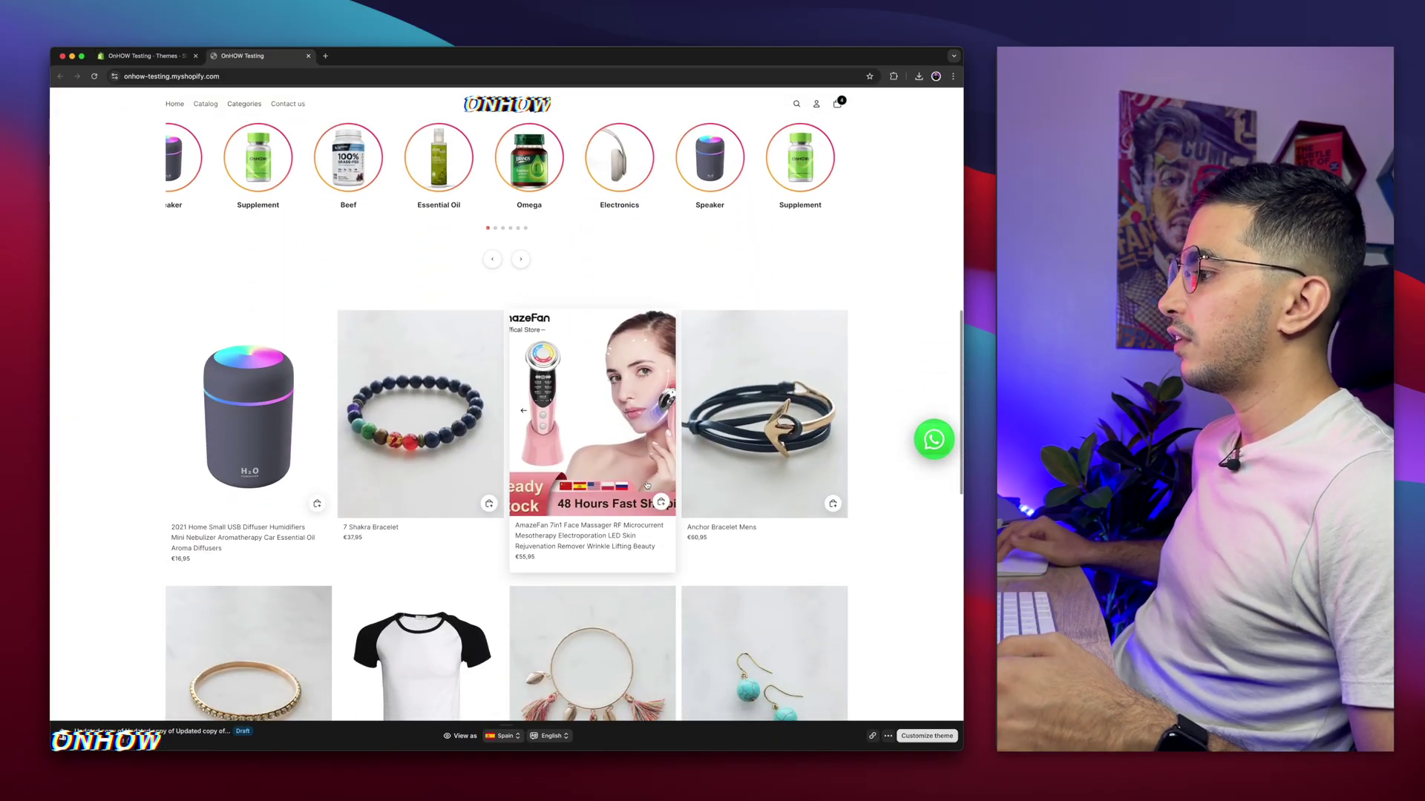
{"action": "left_click", "coordinate": [755, 451]}
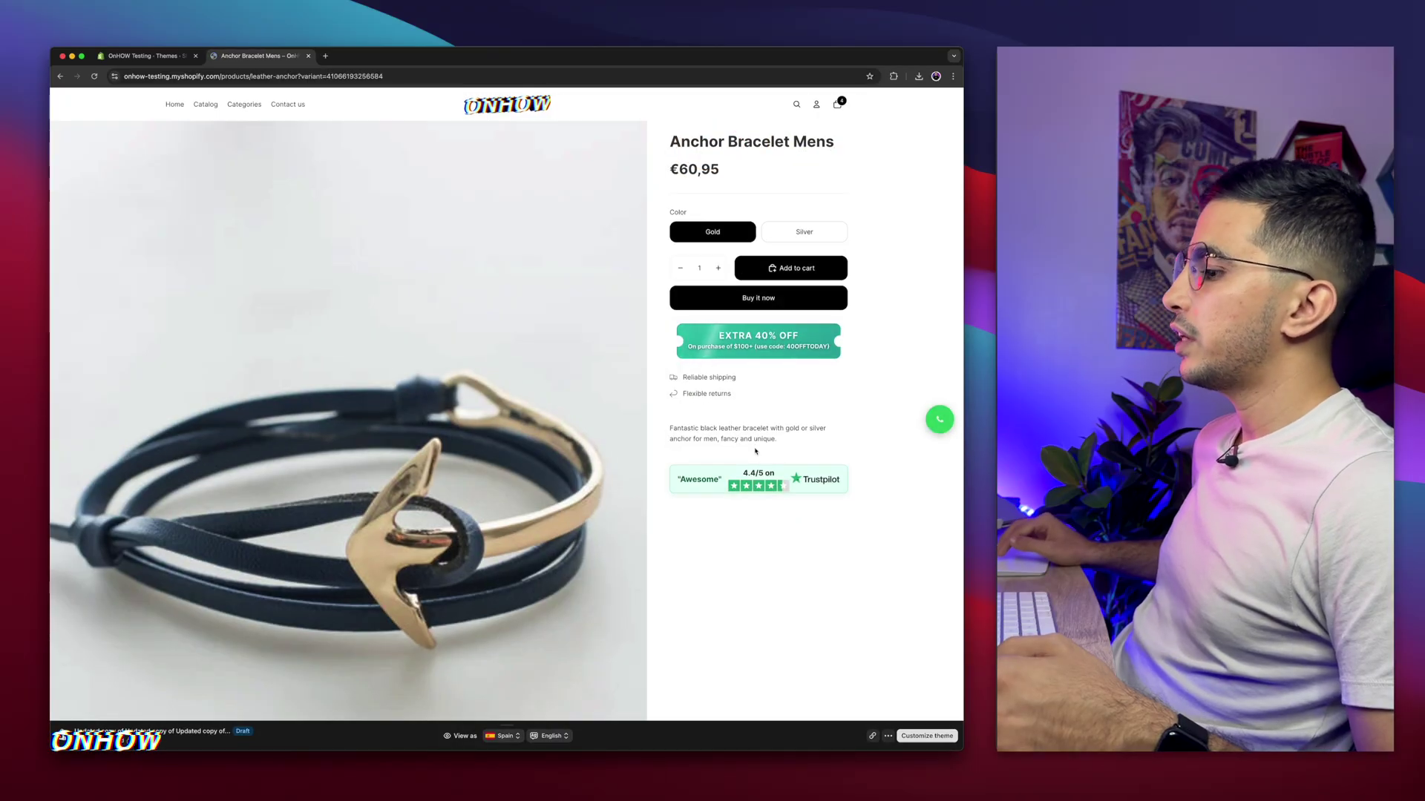
Step: Hide the preview bar, review the product page, and return to the Themes page
{"action": "scroll", "coordinate": [706, 541], "scroll_direction": "down", "scroll_amount": 3}
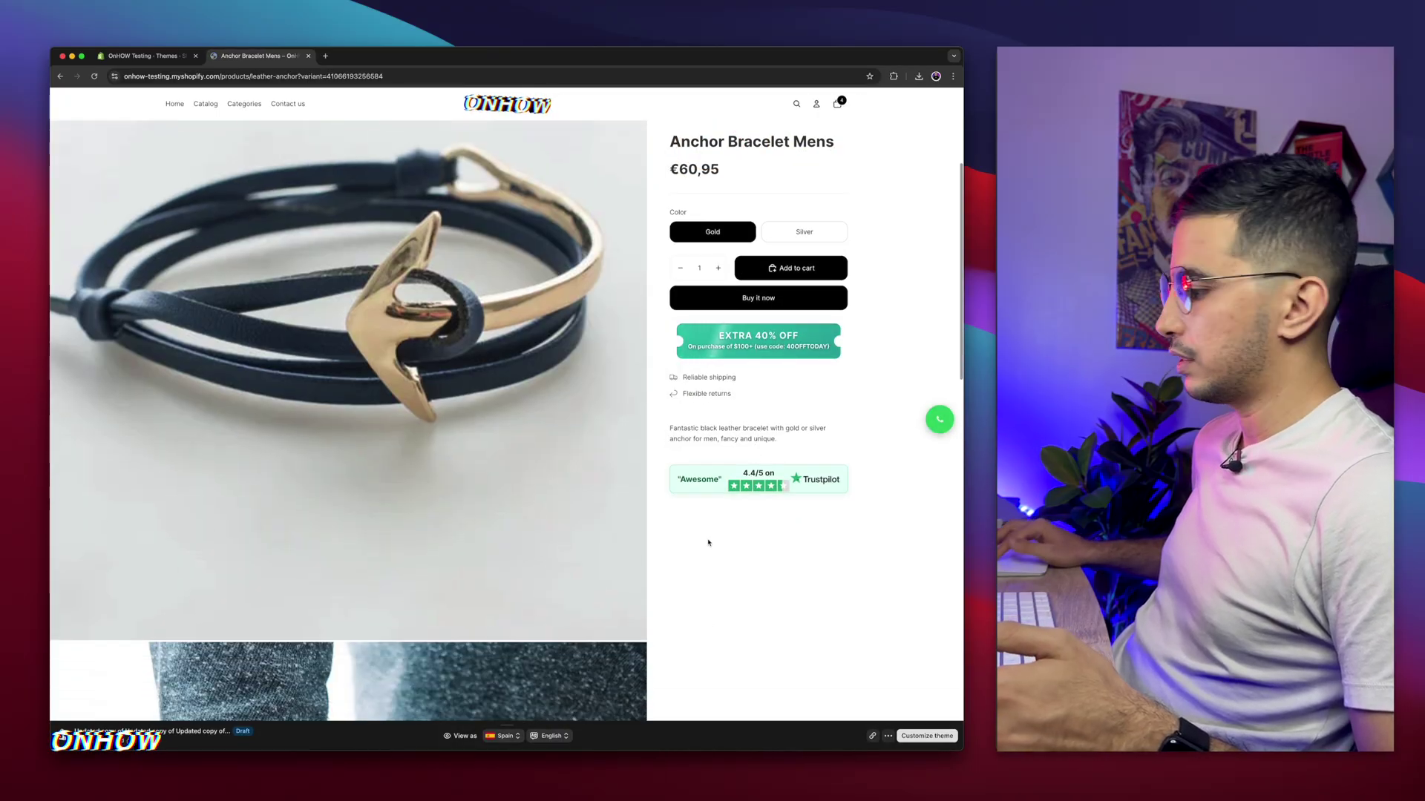
{"action": "left_click", "coordinate": [888, 736]}
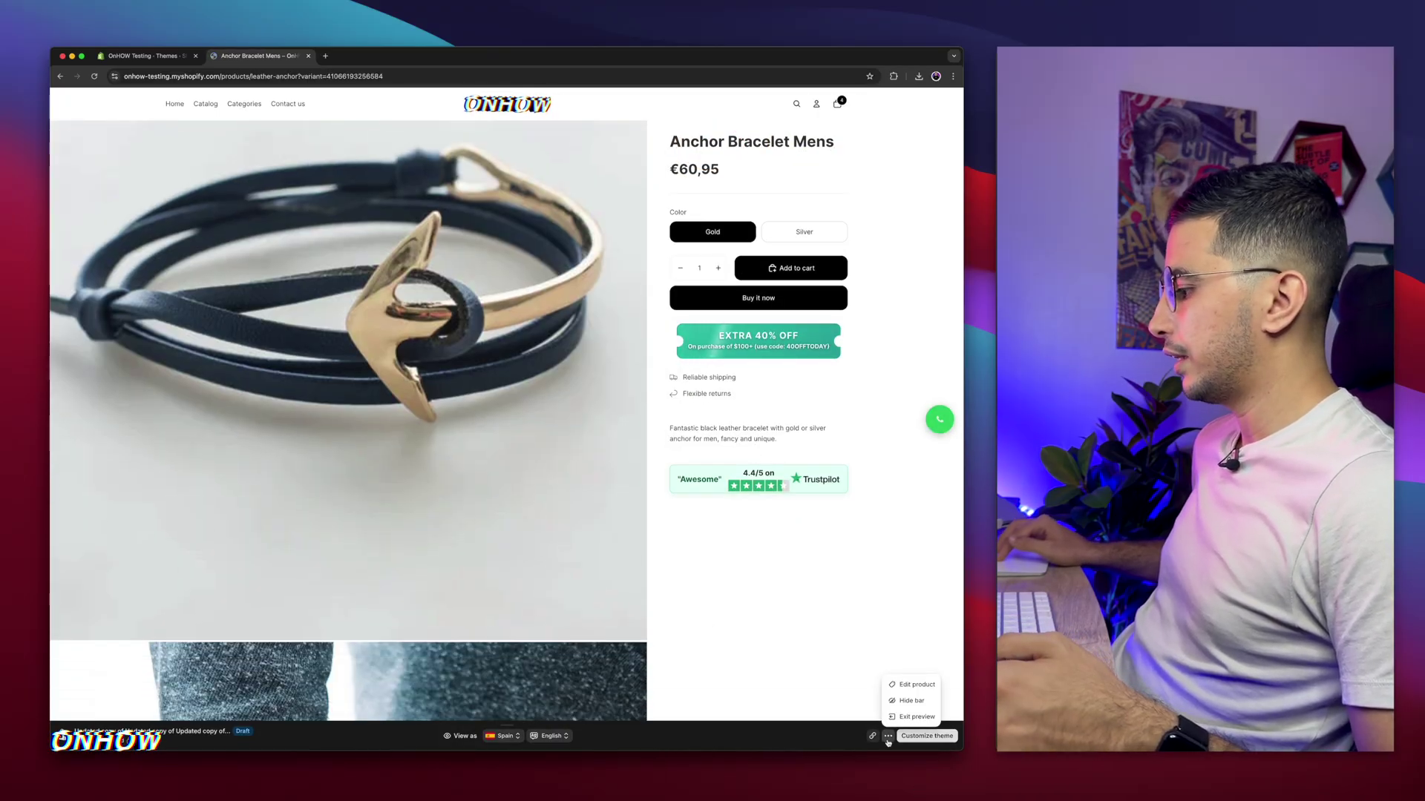
{"action": "left_click", "coordinate": [909, 701]}
{"action": "scroll", "coordinate": [693, 645], "scroll_direction": "down", "scroll_amount": 8}
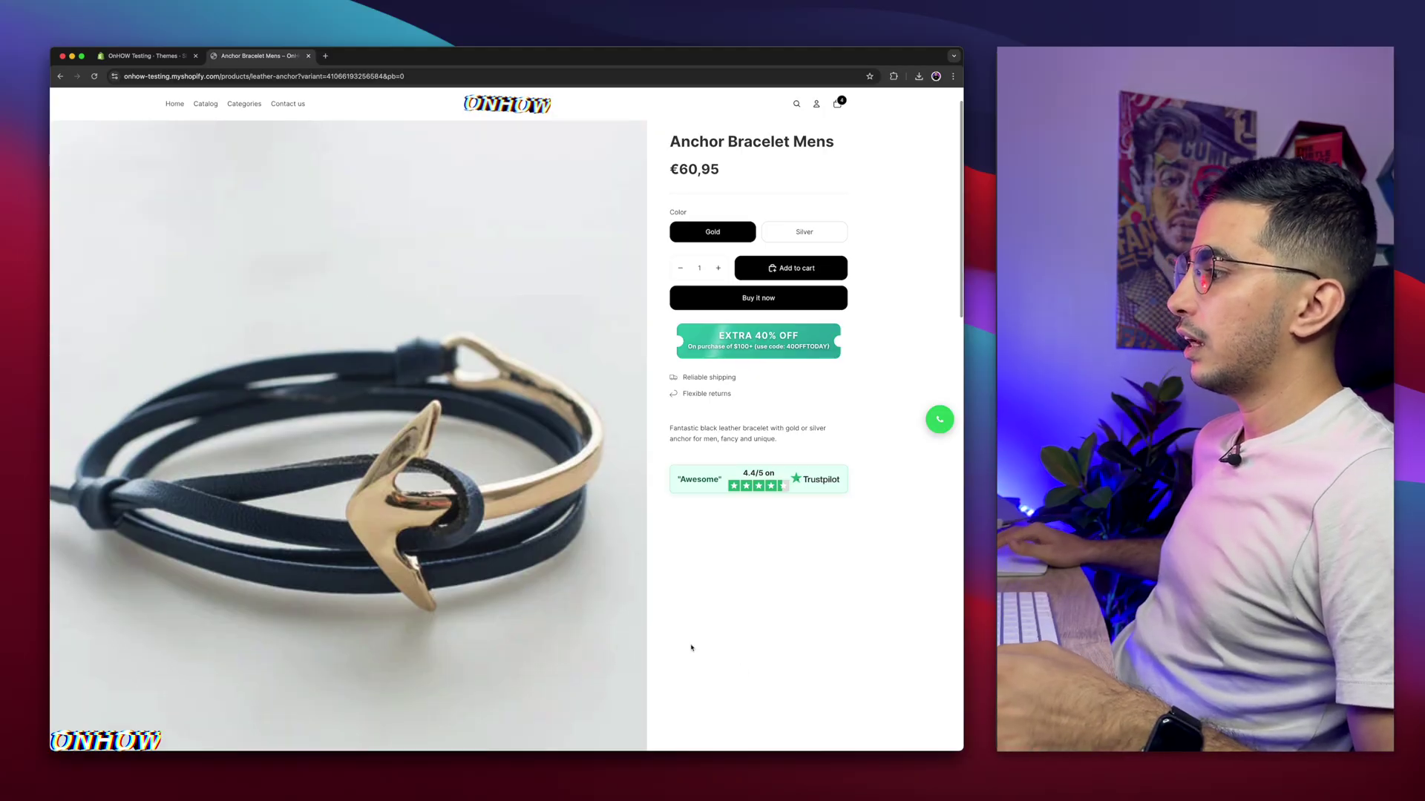
{"action": "scroll", "coordinate": [691, 647], "scroll_direction": "down", "scroll_amount": 10}
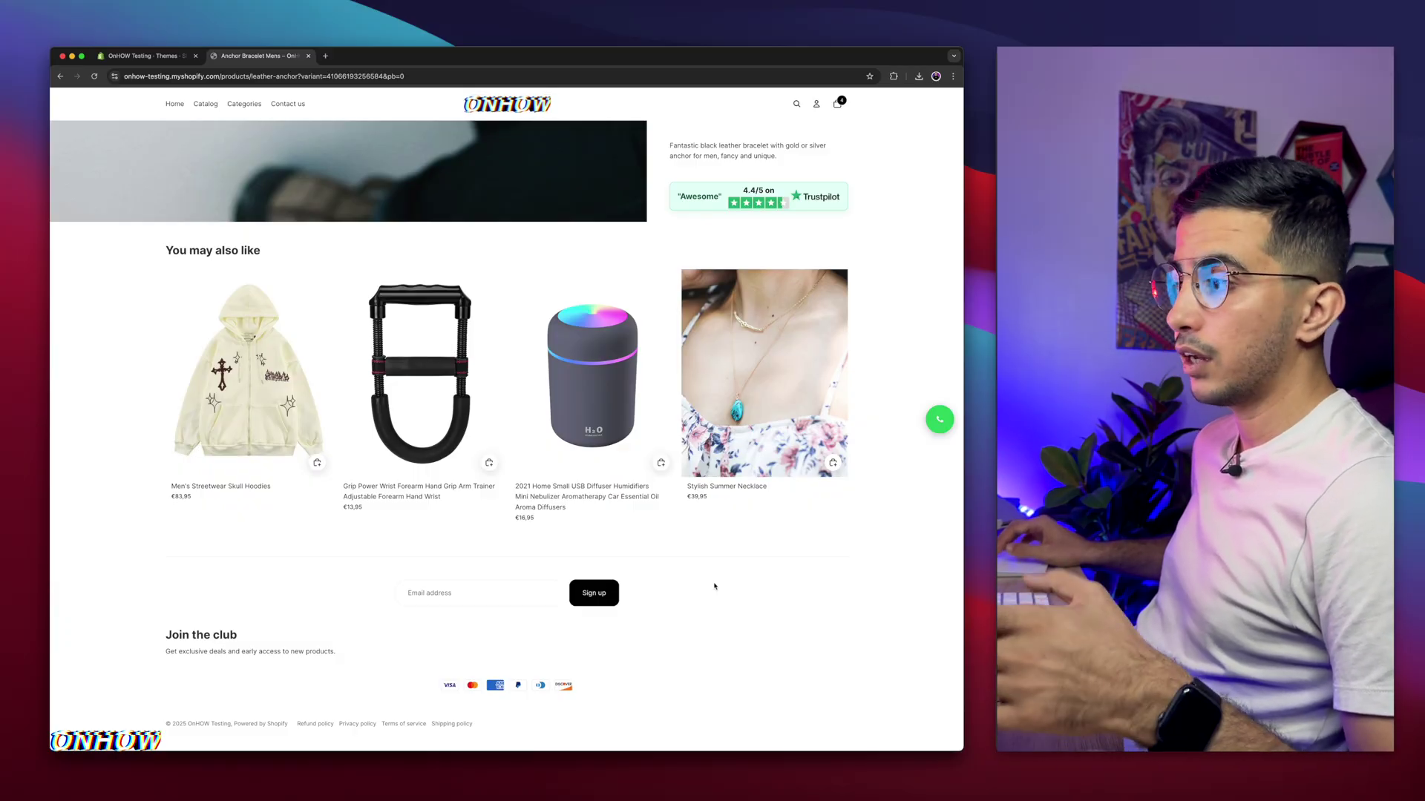
{"action": "scroll", "coordinate": [715, 586], "scroll_direction": "up", "scroll_amount": 15}
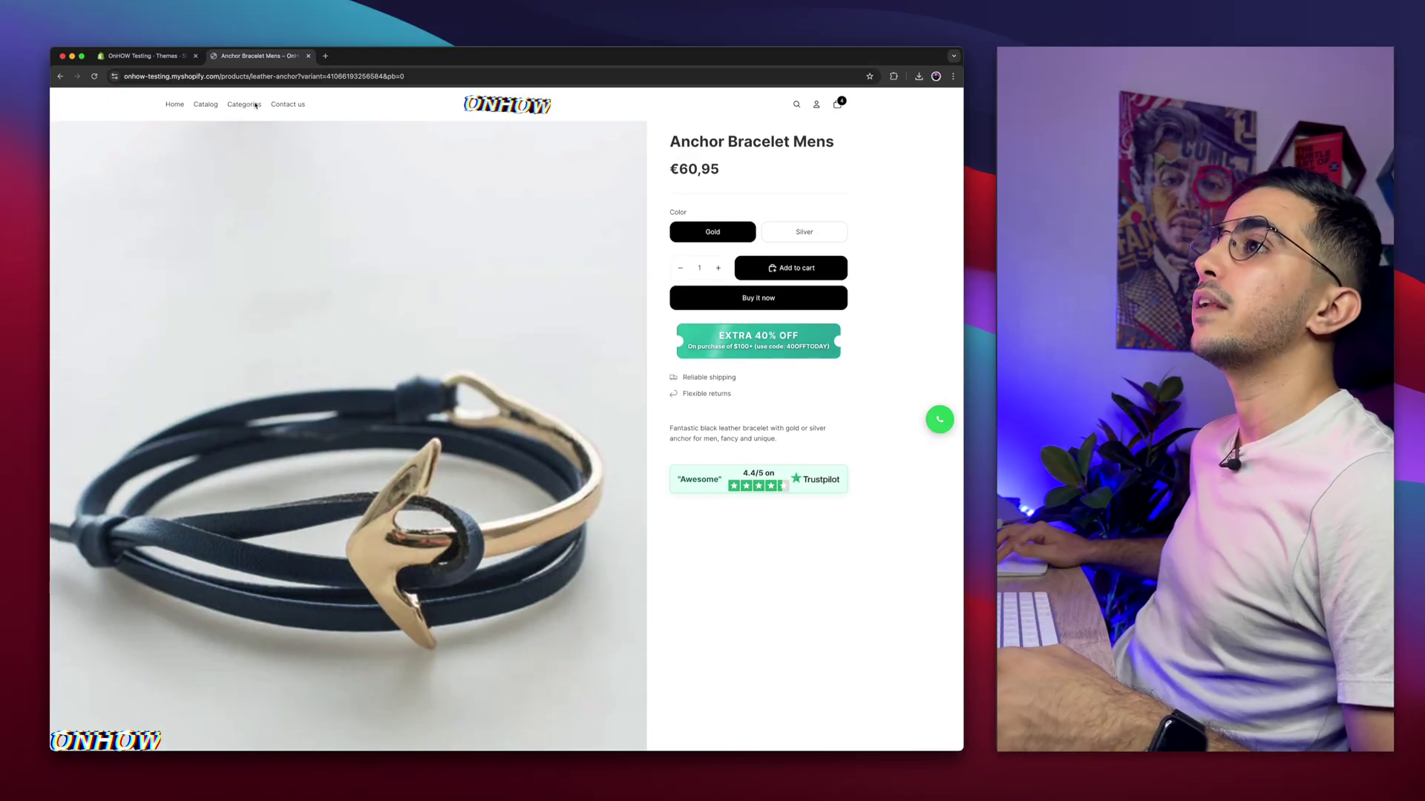
{"action": "left_click", "coordinate": [162, 58]}
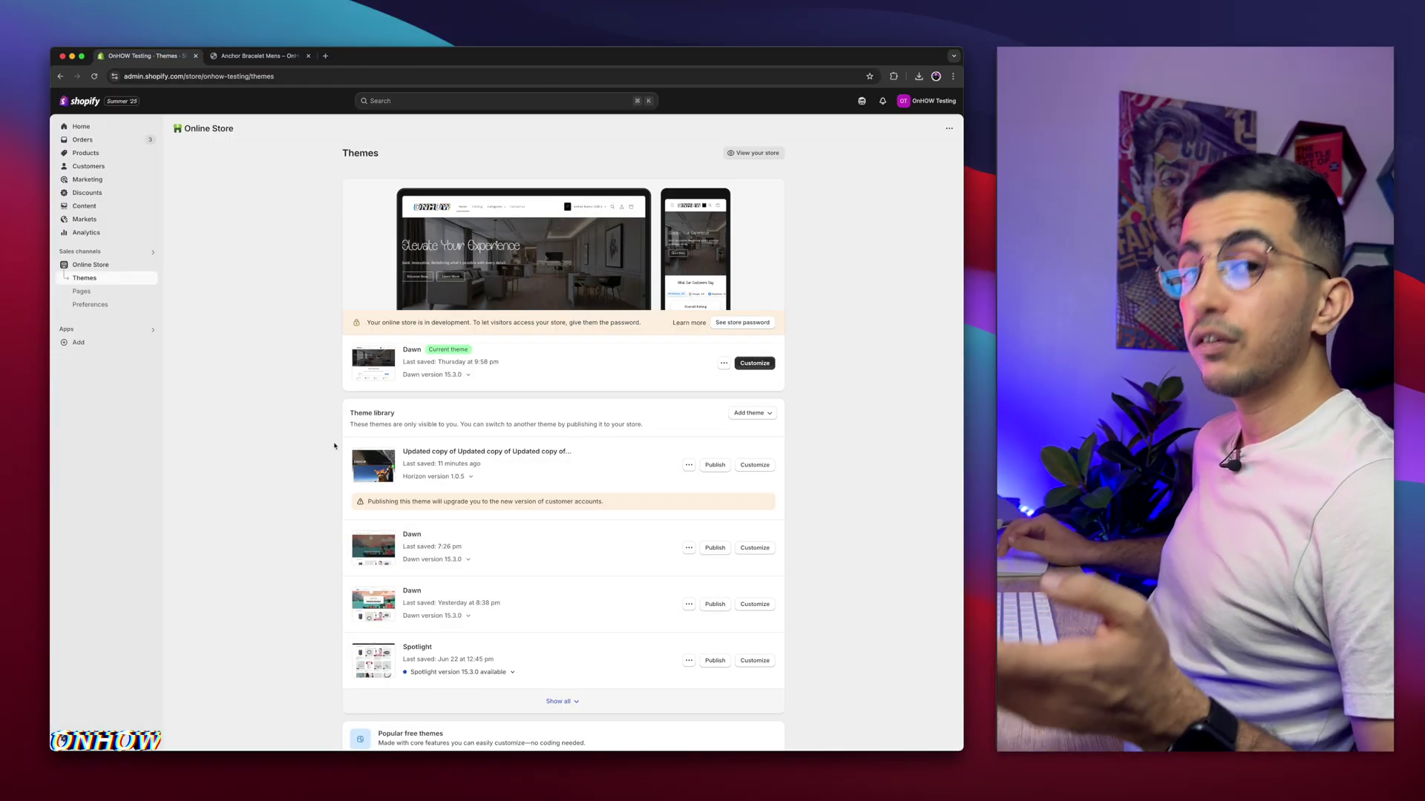
Step: Choose Edit code from the Horizon library theme's actions menu
{"action": "left_click", "coordinate": [688, 465]}
{"action": "left_click", "coordinate": [723, 363]}
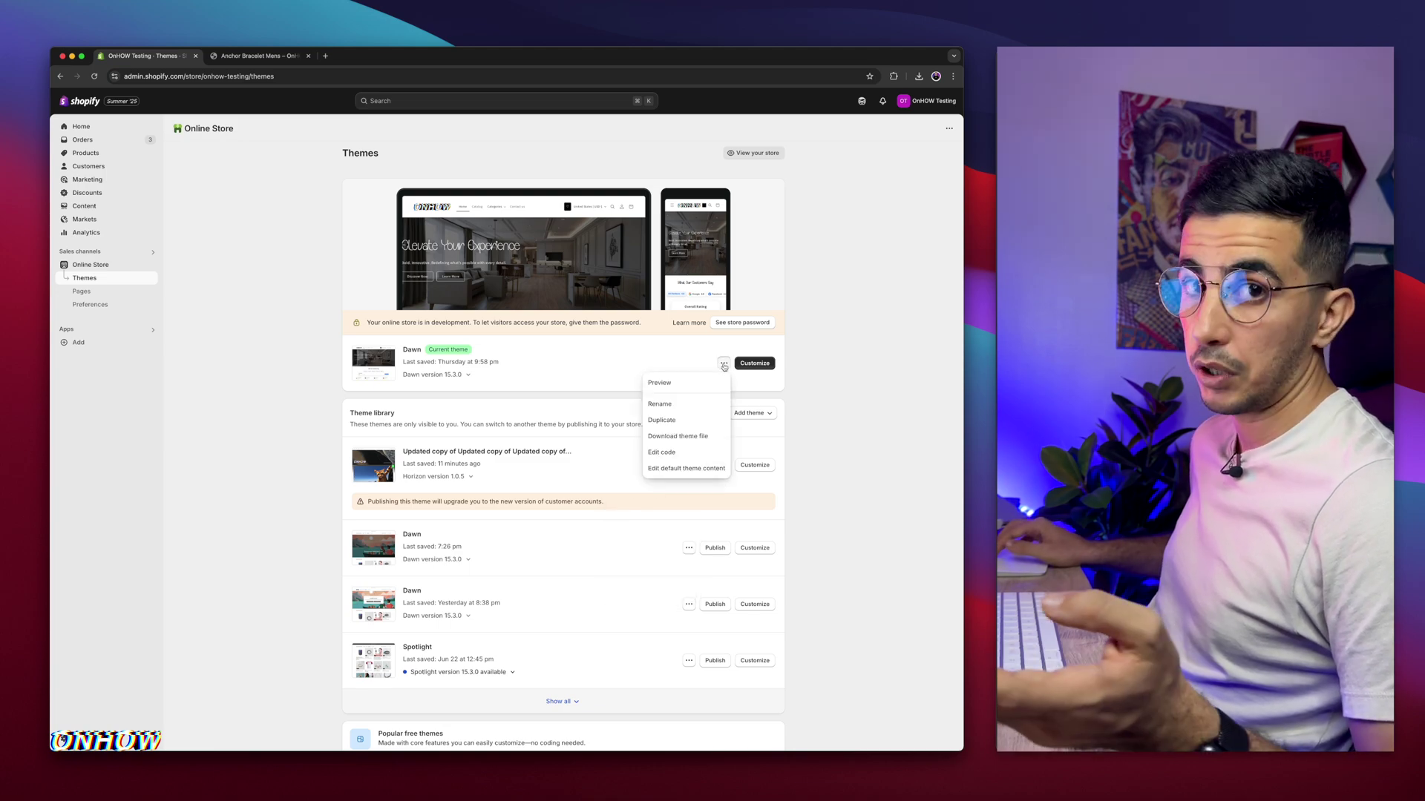
{"action": "left_click", "coordinate": [592, 481]}
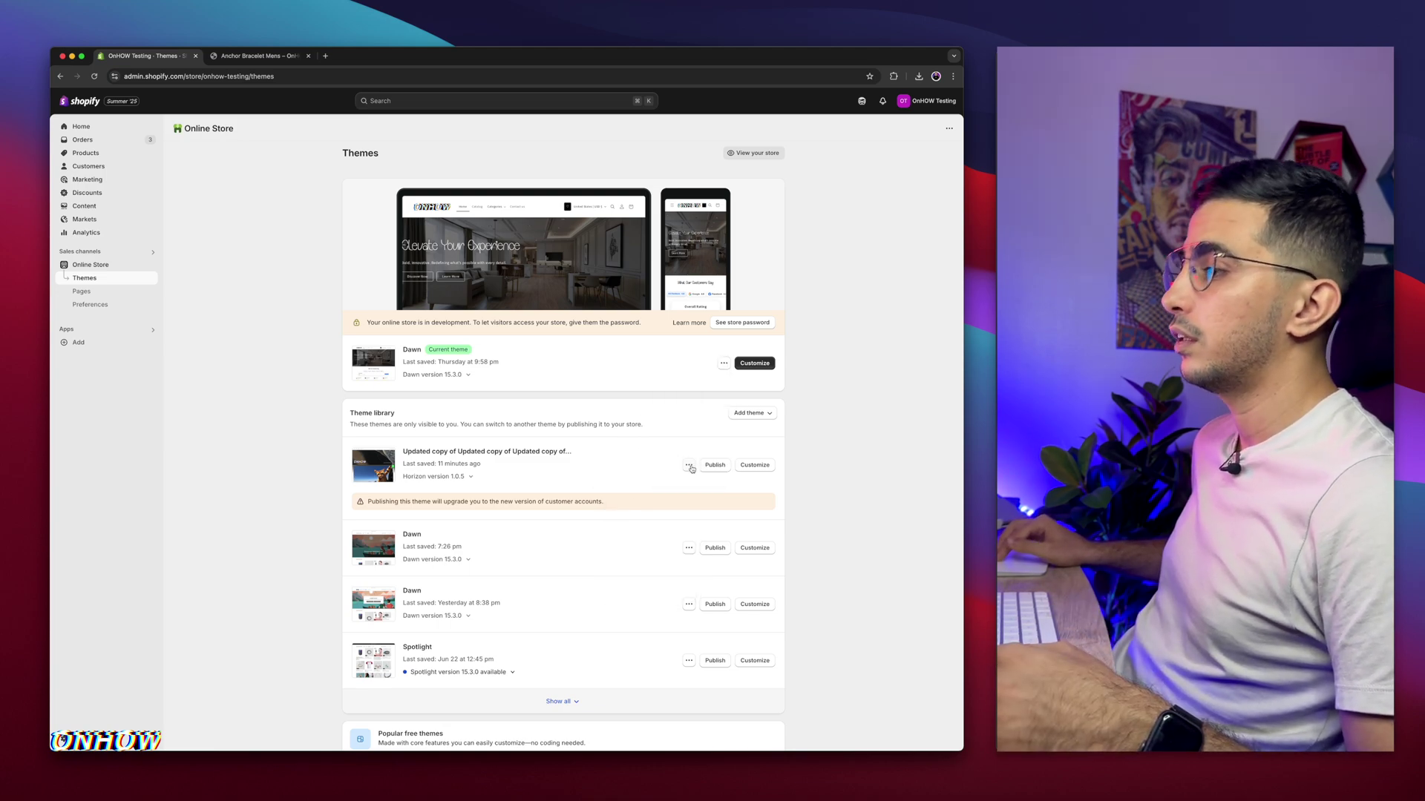
{"action": "left_click", "coordinate": [688, 465]}
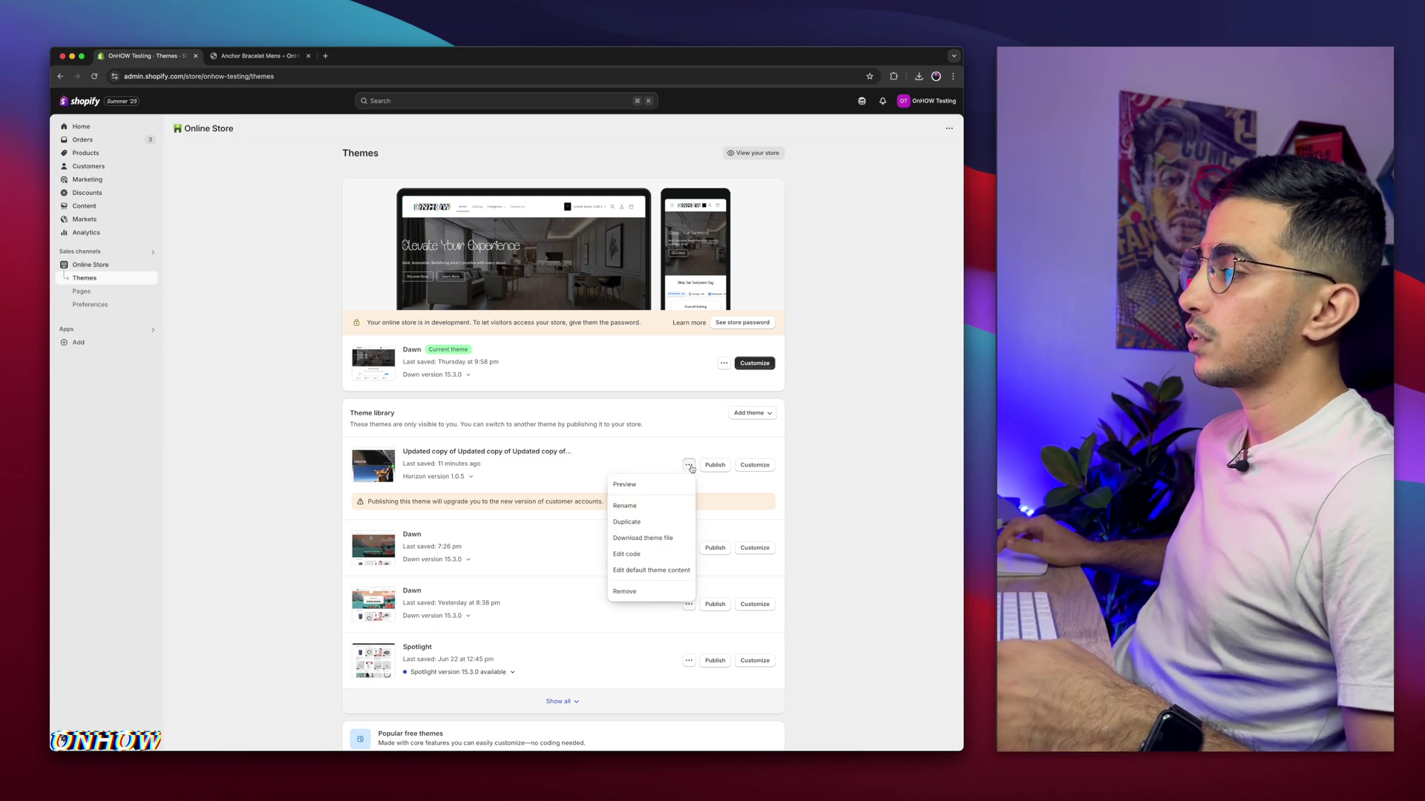
{"action": "left_click", "coordinate": [623, 554]}
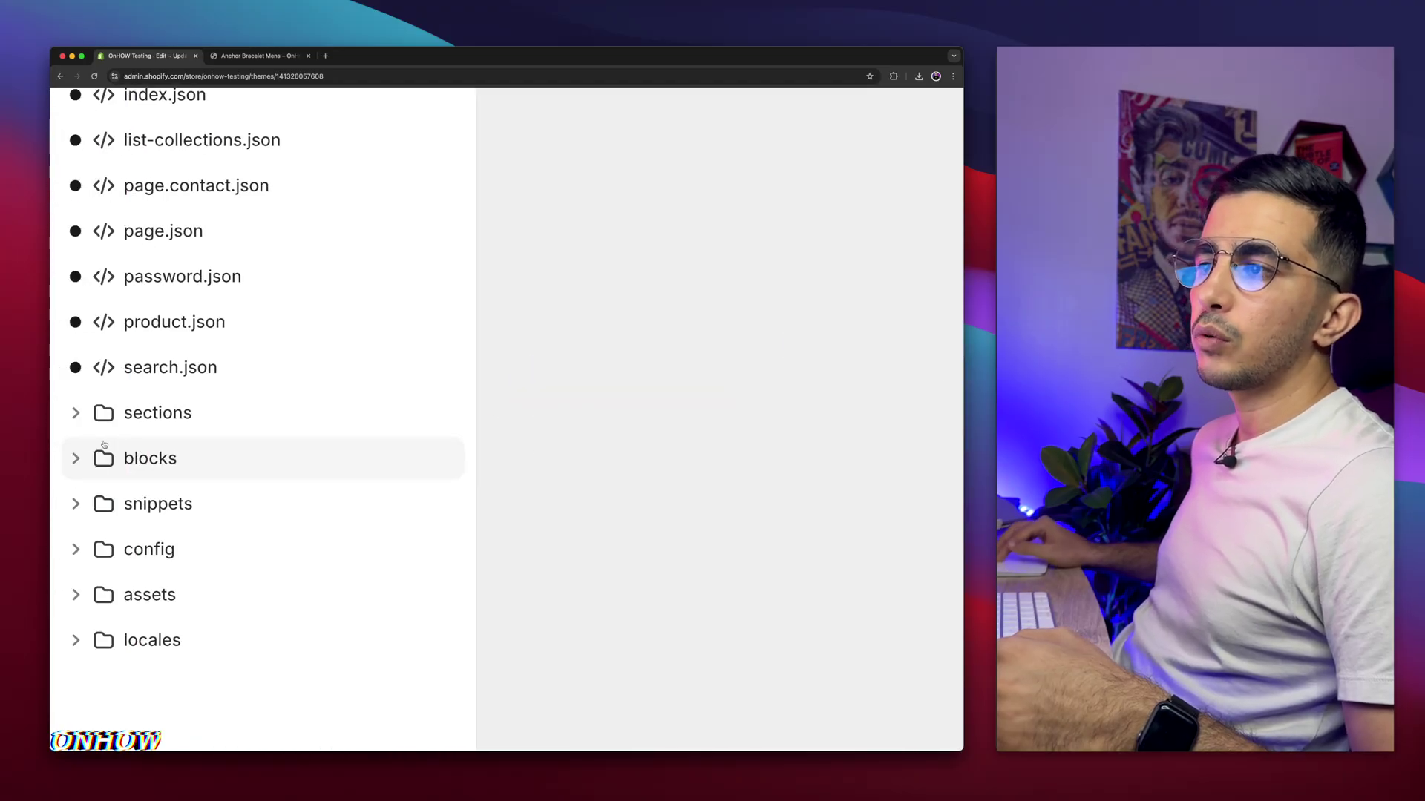
Step: Add a new Liquid file sticky-addtocart.liquid under the sections folder
{"action": "left_click", "coordinate": [135, 414]}
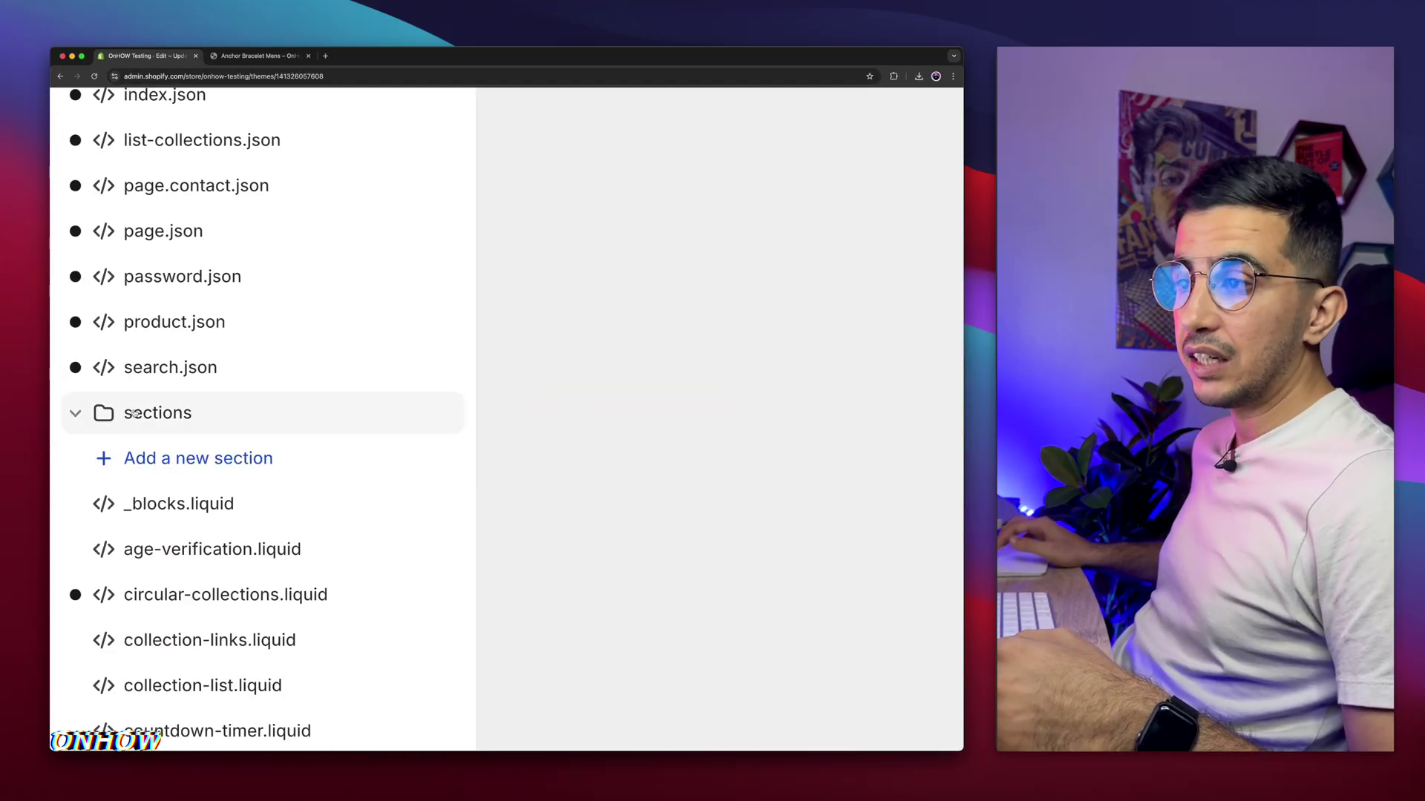
{"action": "left_click", "coordinate": [186, 461]}
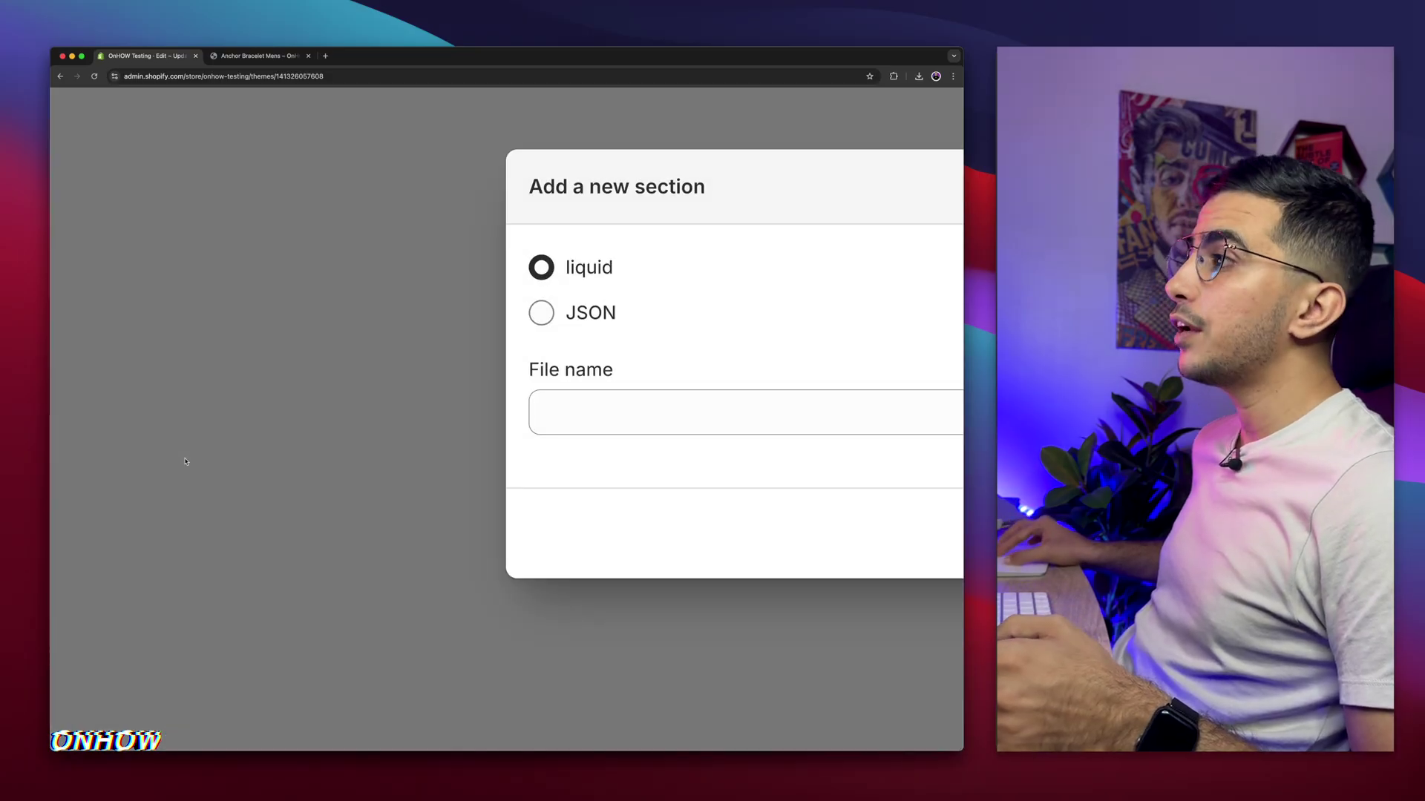
{"action": "left_click", "coordinate": [397, 433]}
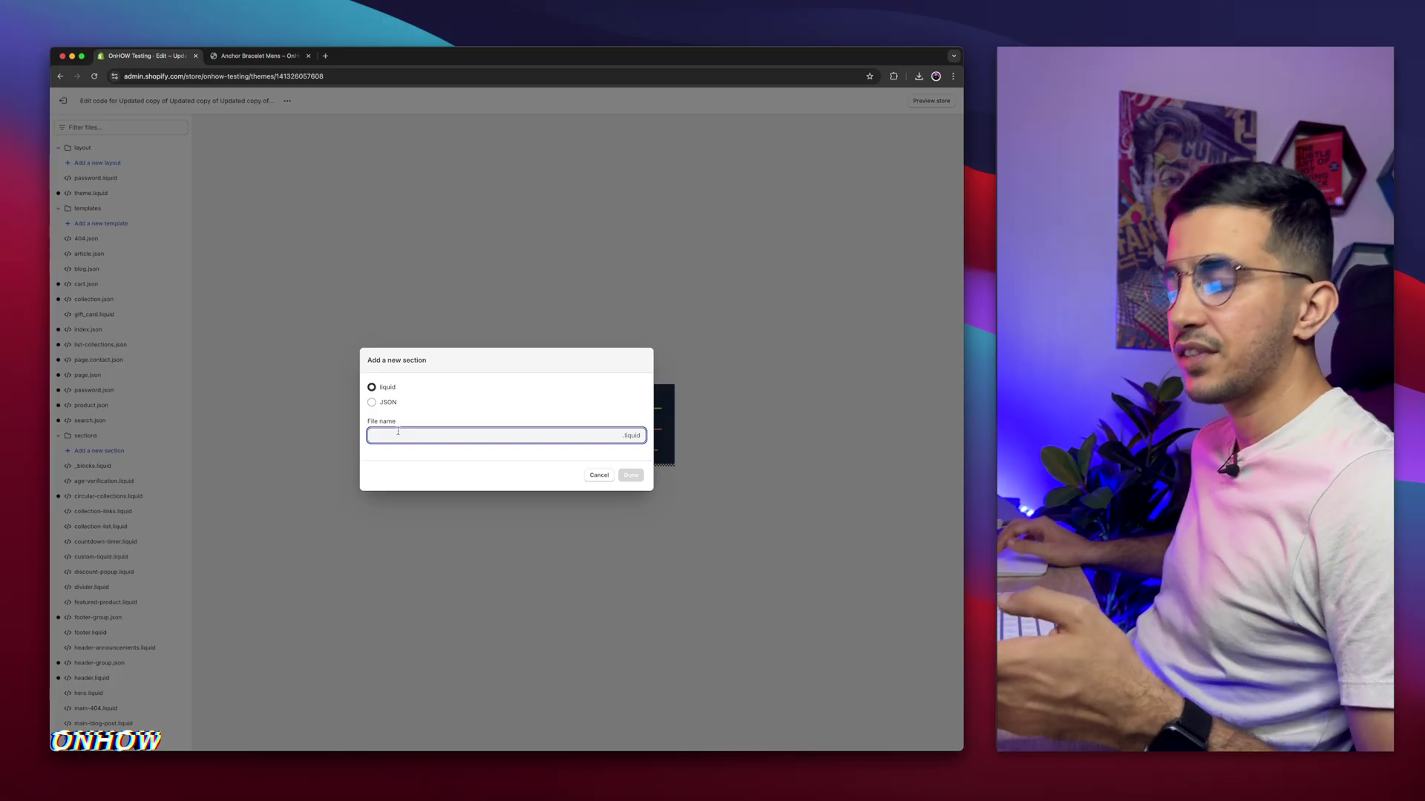
{"action": "type", "text": "a"}
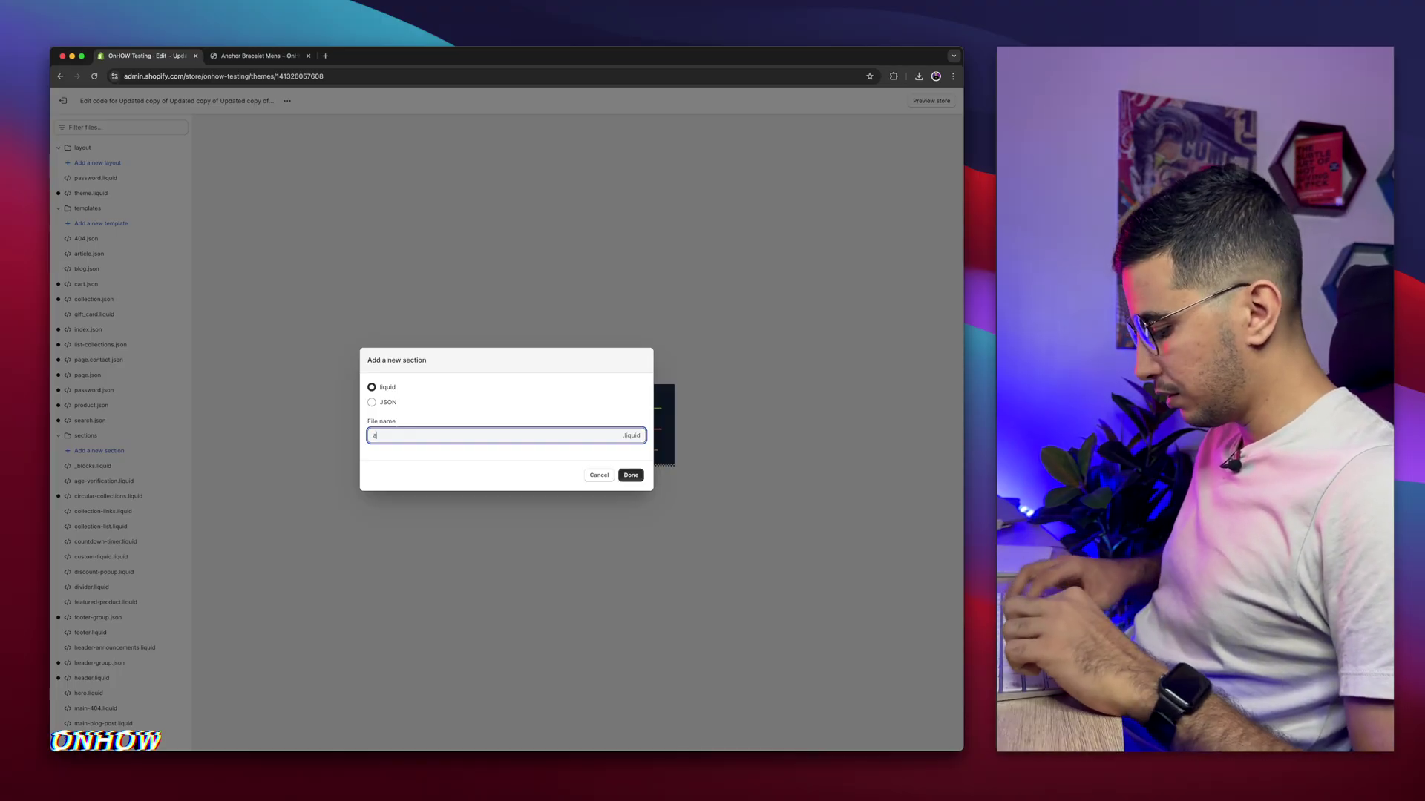
{"action": "type", "text": "ticky-addtocart"}
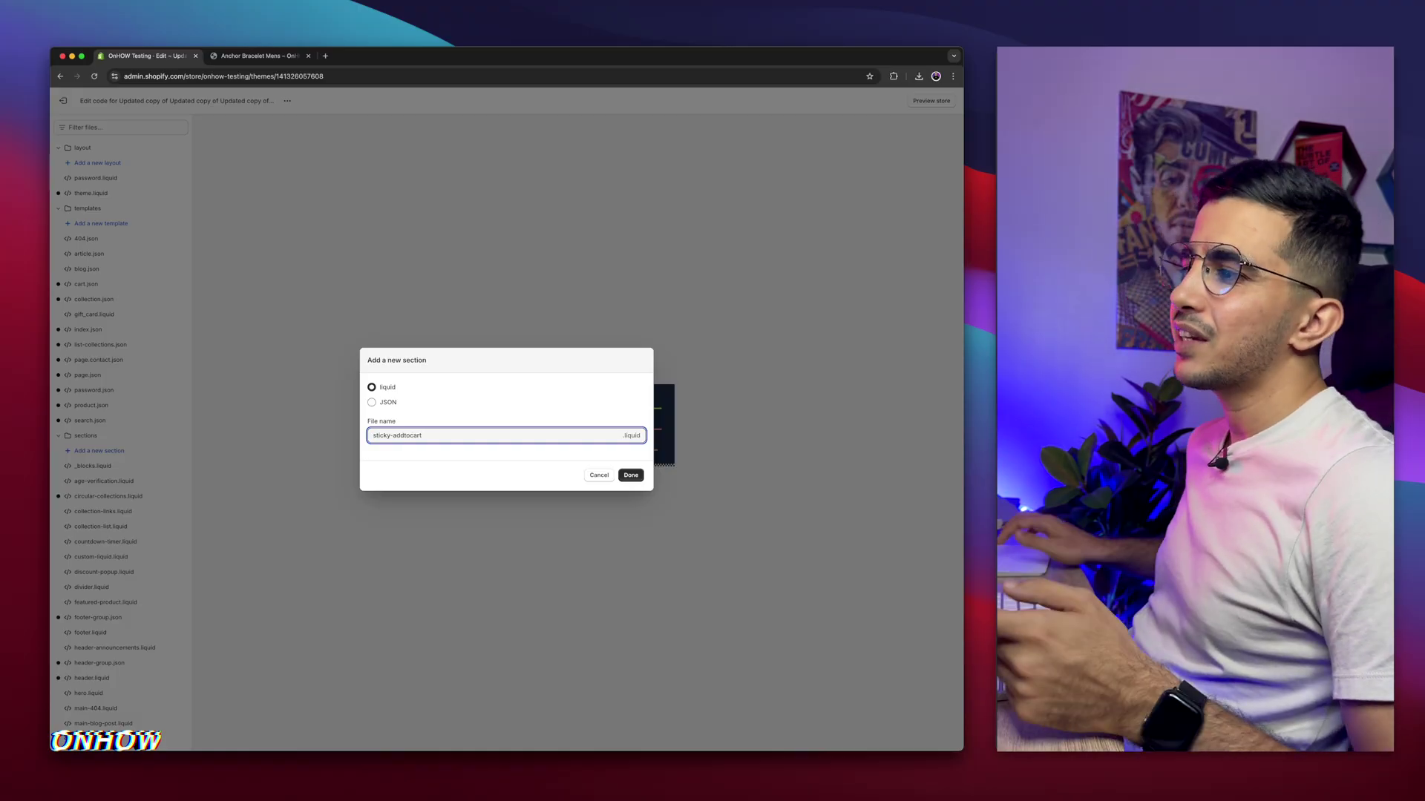
{"action": "left_click", "coordinate": [630, 474]}
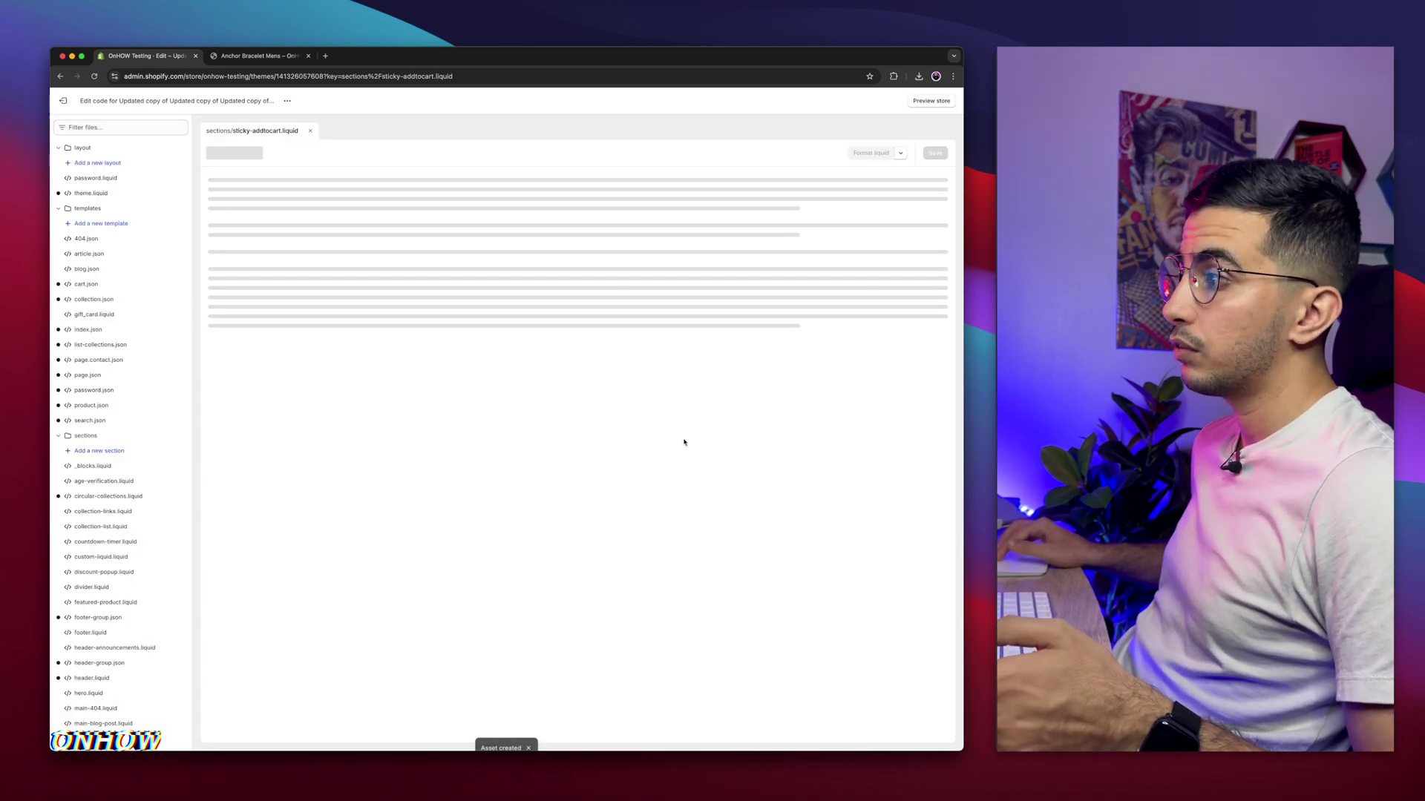
Step: Select and delete all the starter schema code in sticky-addtocart.liquid
{"action": "left_click", "coordinate": [299, 226]}
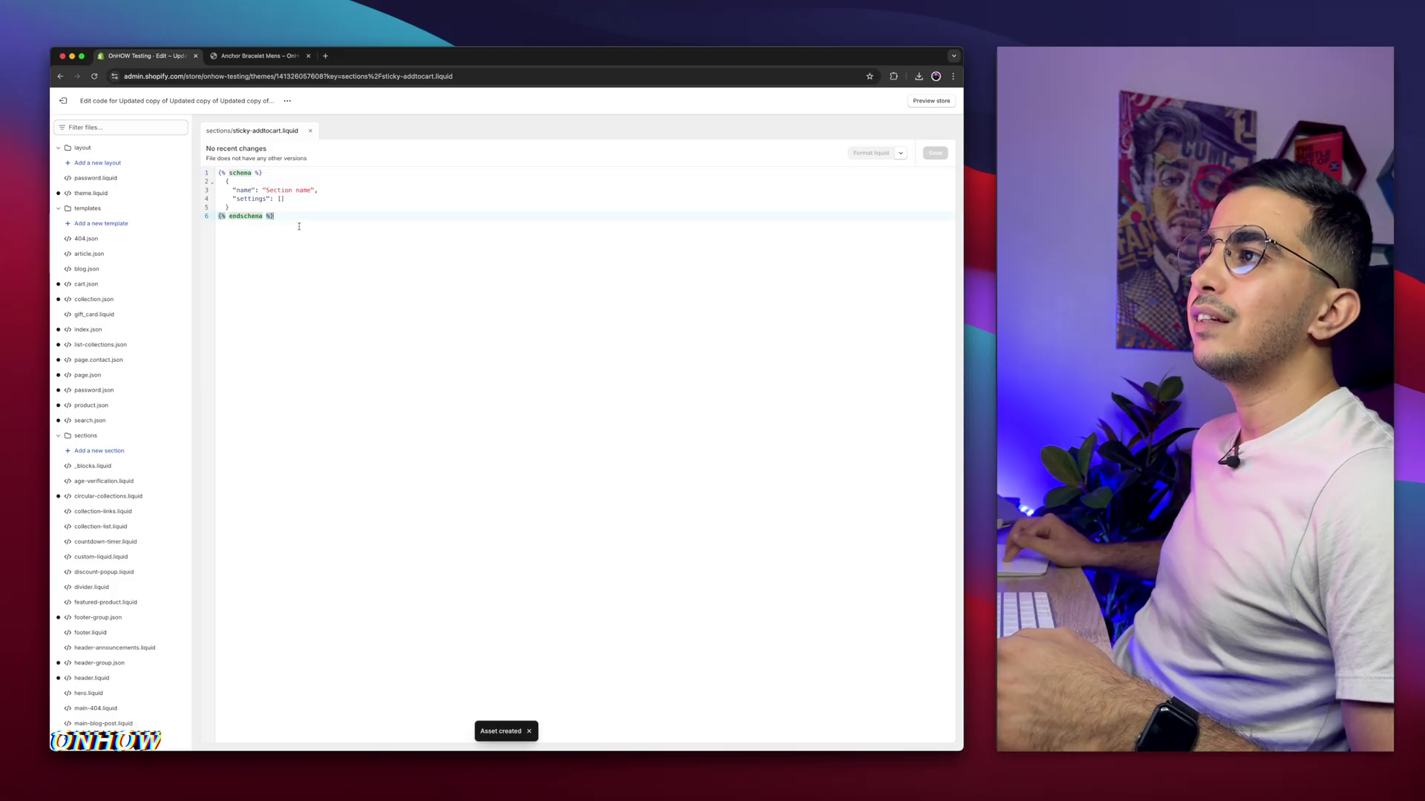
{"action": "key", "text": "shift+Up"}
{"action": "key", "text": "shift+Up"}
{"action": "key", "text": "shift+Up"}
{"action": "key", "text": "shift+Up"}
{"action": "key", "text": "shift+Up"}
{"action": "key", "text": "shift+Up"}
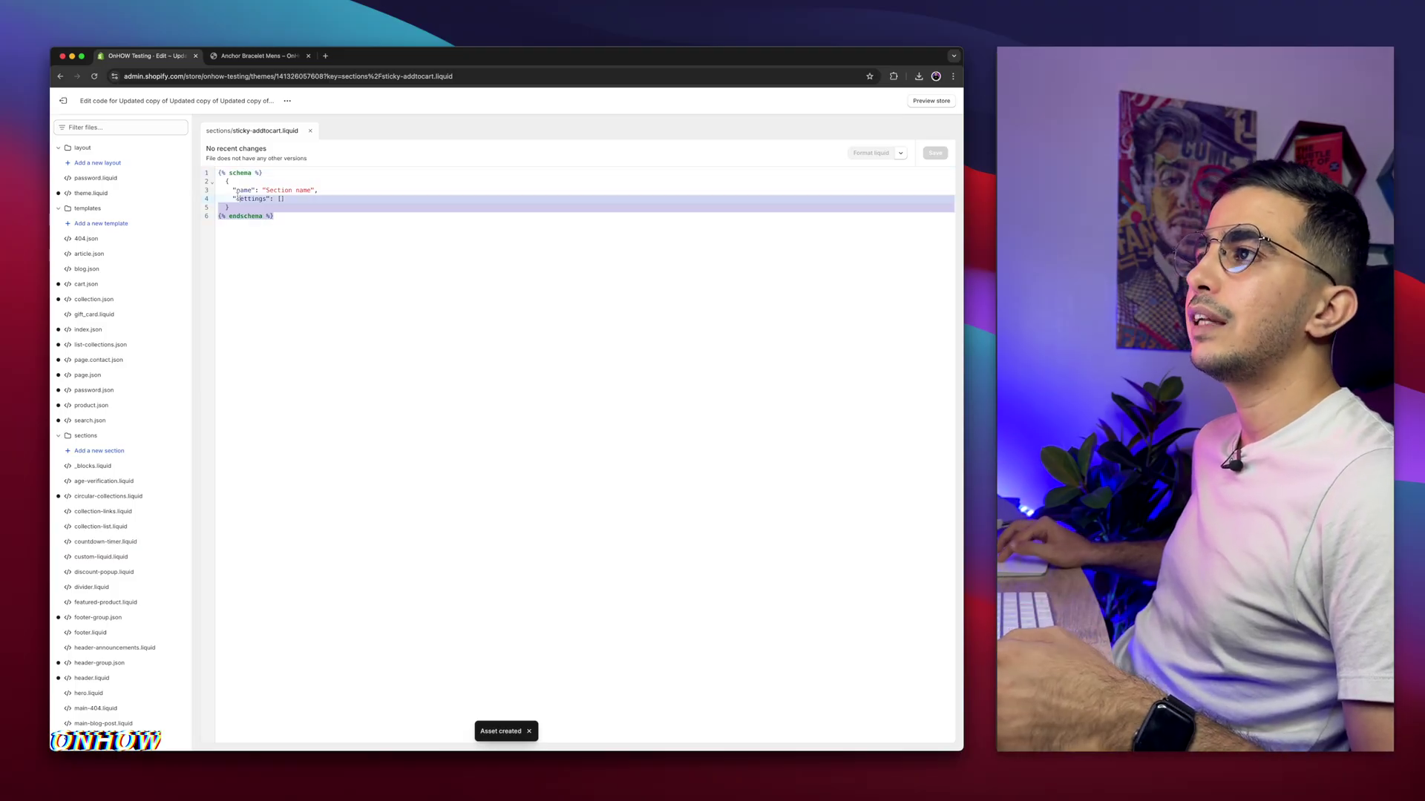
{"action": "key", "text": "BackSpace"}
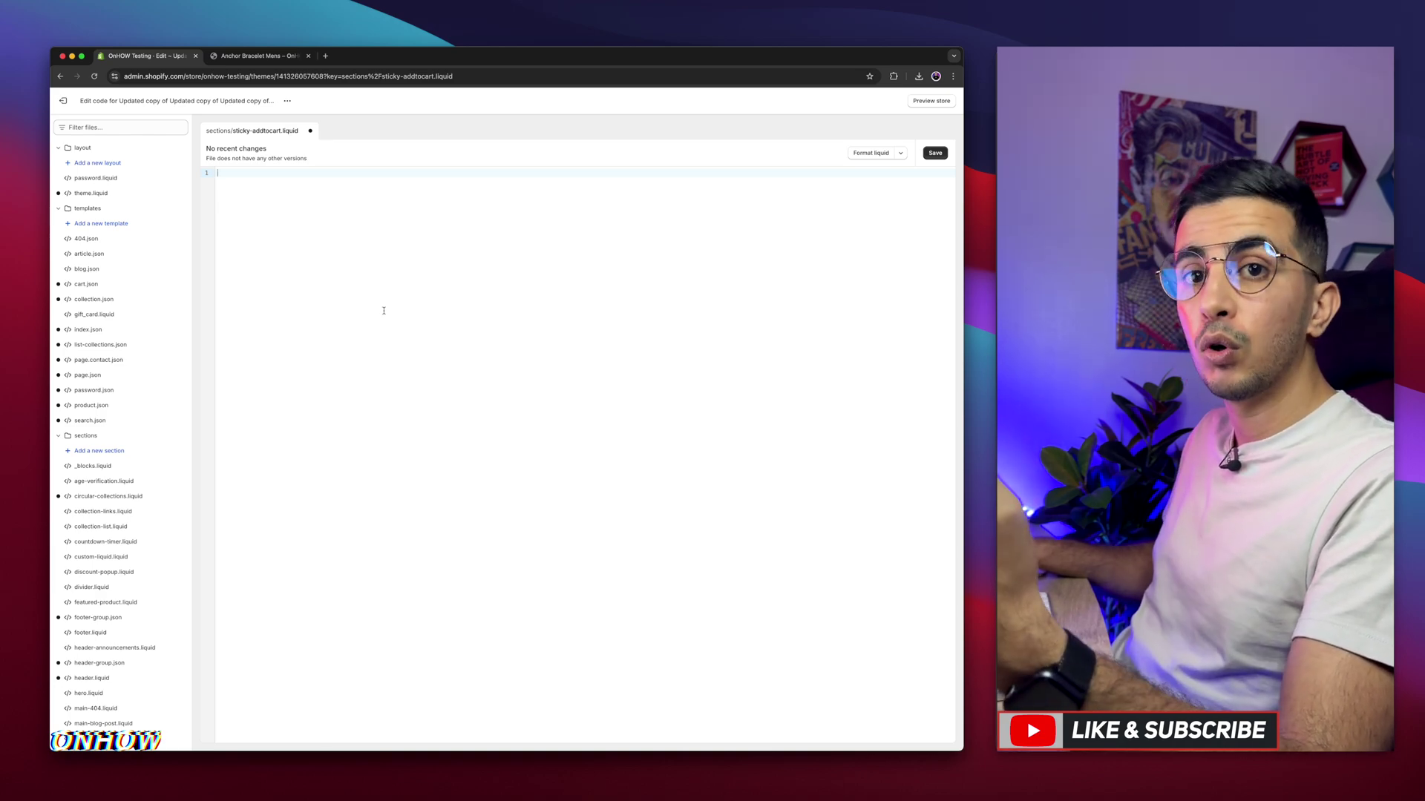
Step: Paste the OnHOW Sticky section code into sticky-addtocart.liquid, save, and exit the editor
{"action": "key", "text": "super+v"}
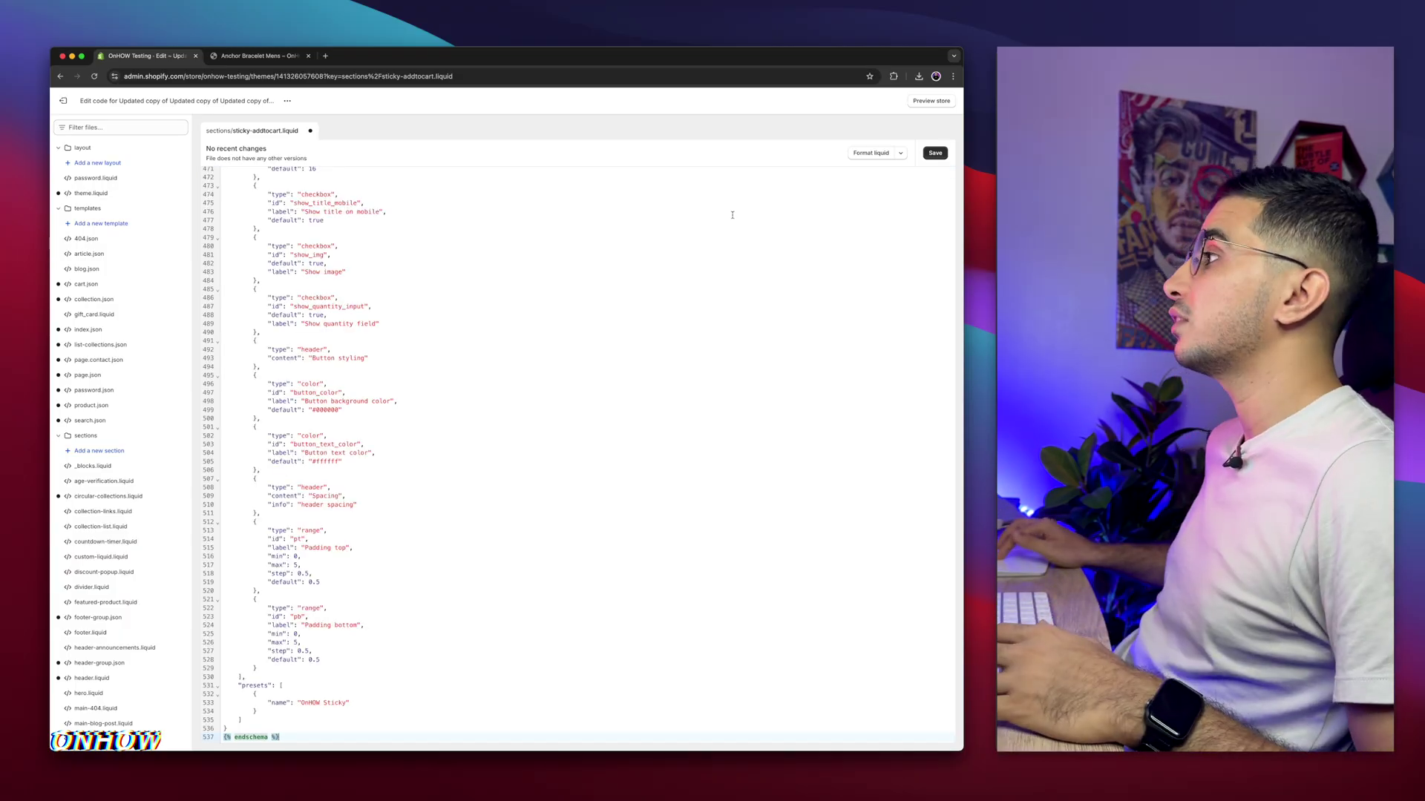
{"action": "left_click", "coordinate": [937, 154]}
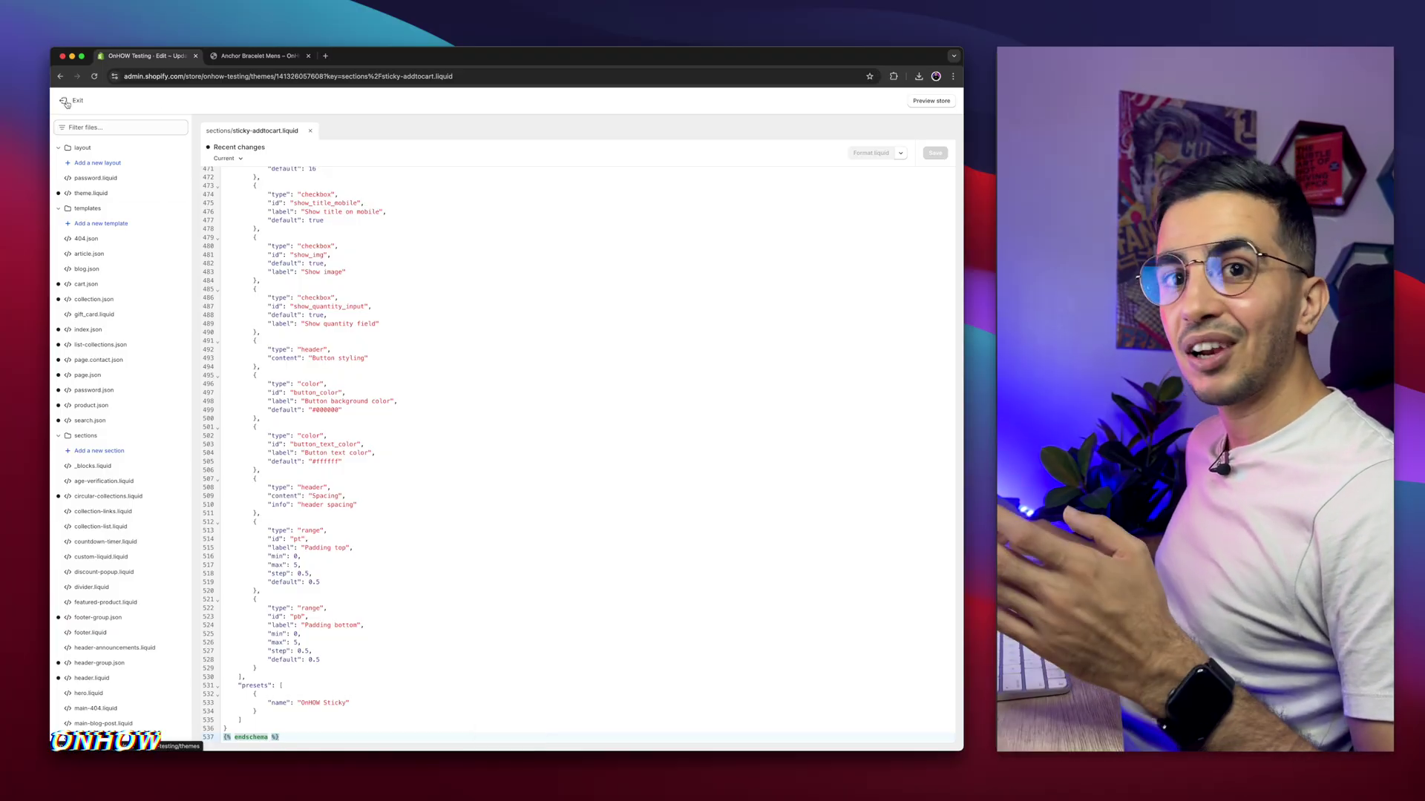
{"action": "left_click", "coordinate": [66, 104]}
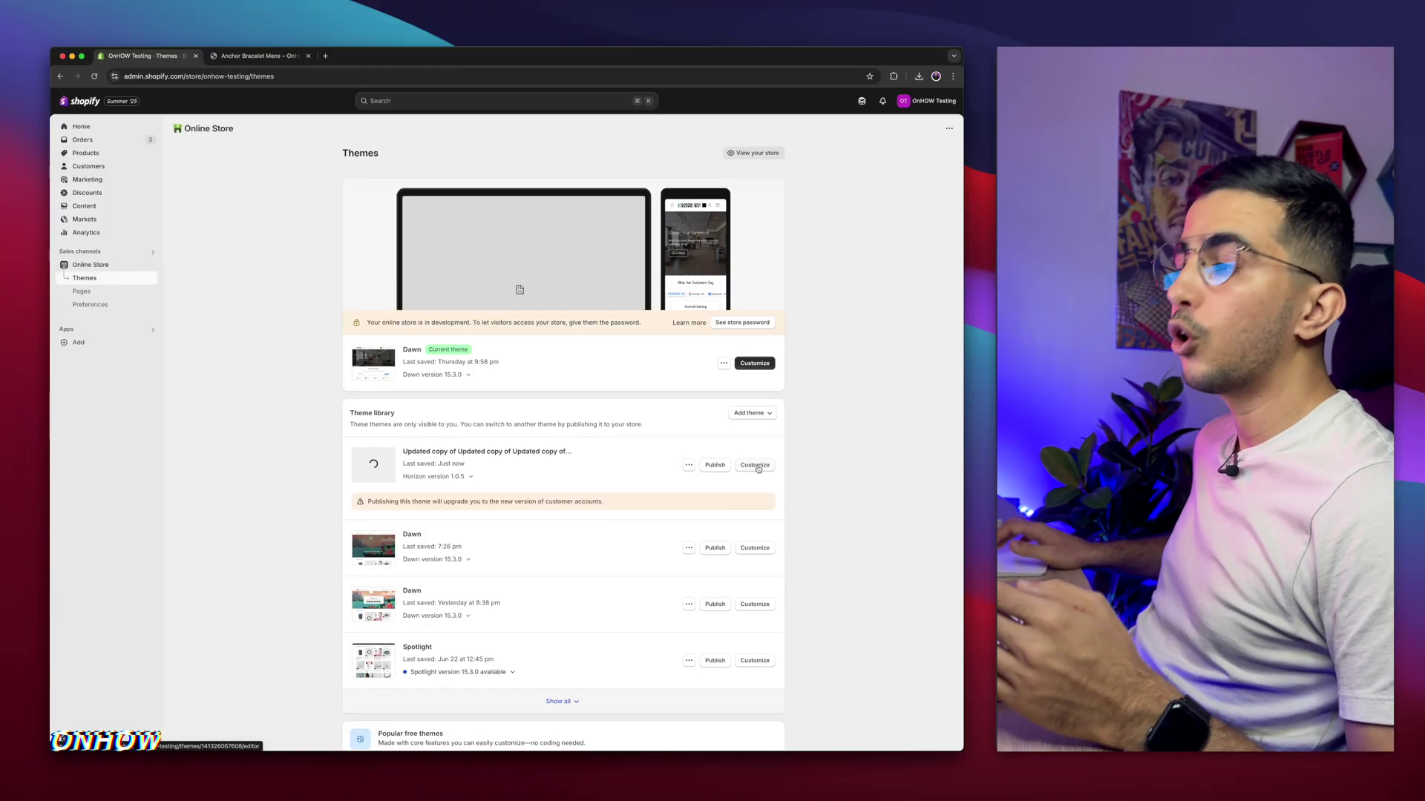
Step: Launch the Horizon theme customizer and switch from Home page to Products > Default product
{"action": "left_click", "coordinate": [755, 466]}
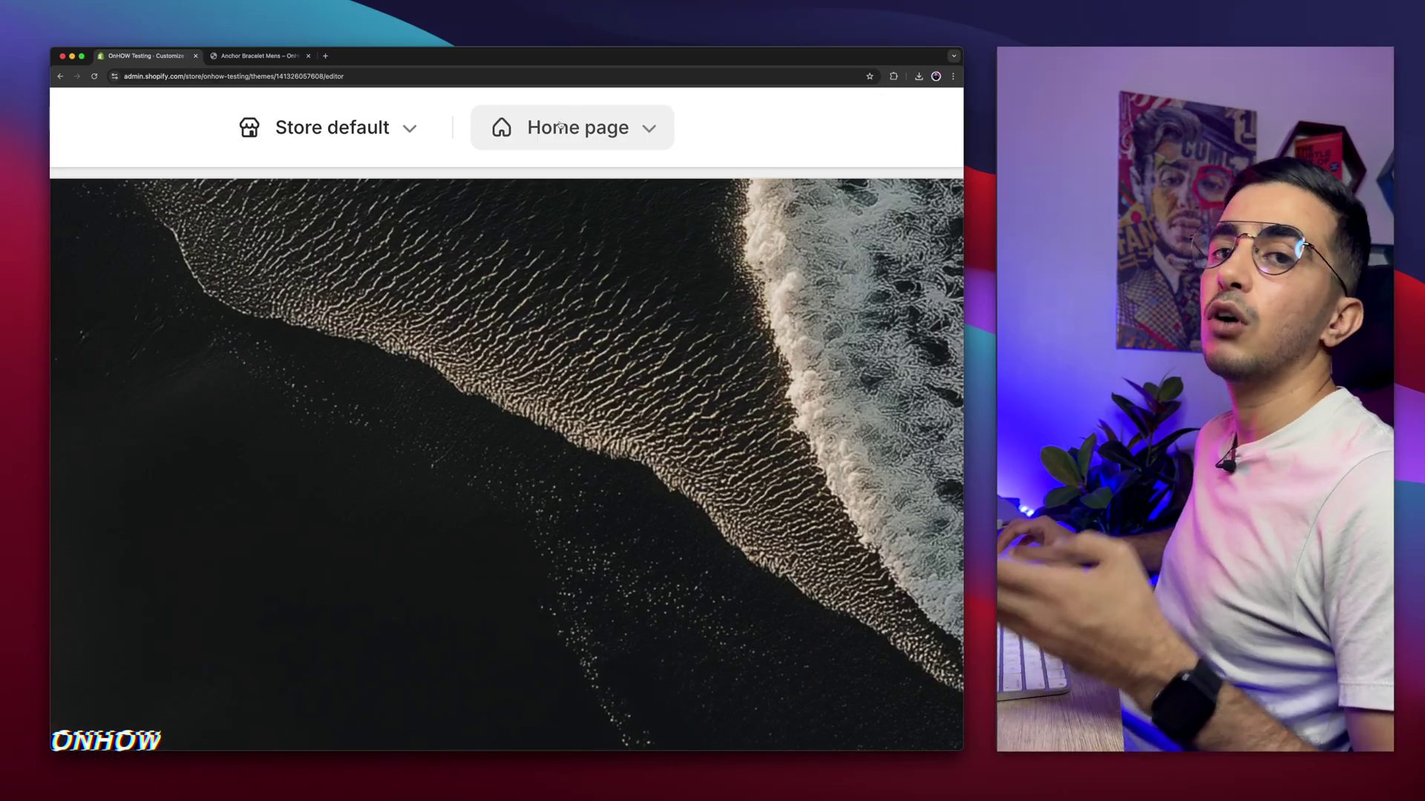
{"action": "left_click", "coordinate": [560, 127]}
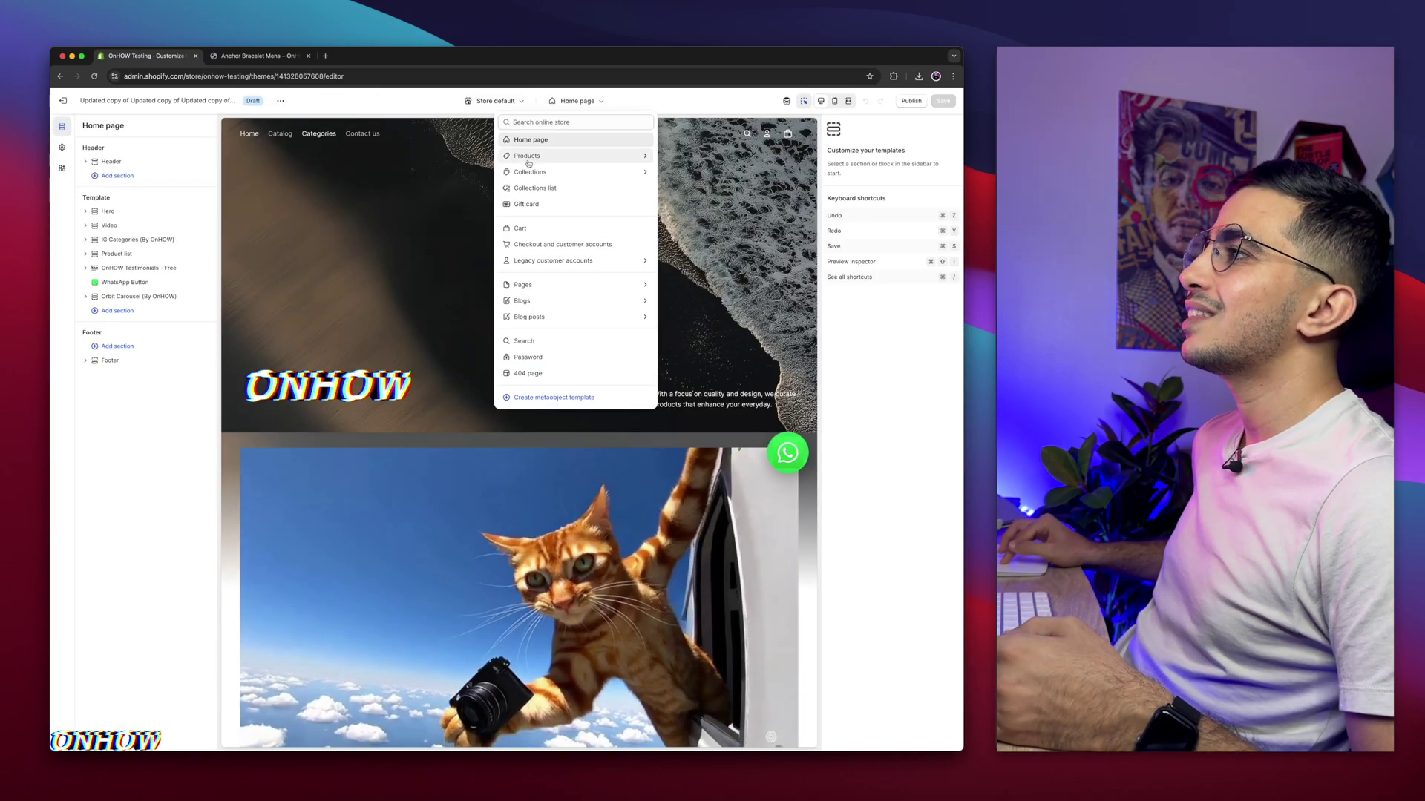
{"action": "left_click", "coordinate": [434, 222]}
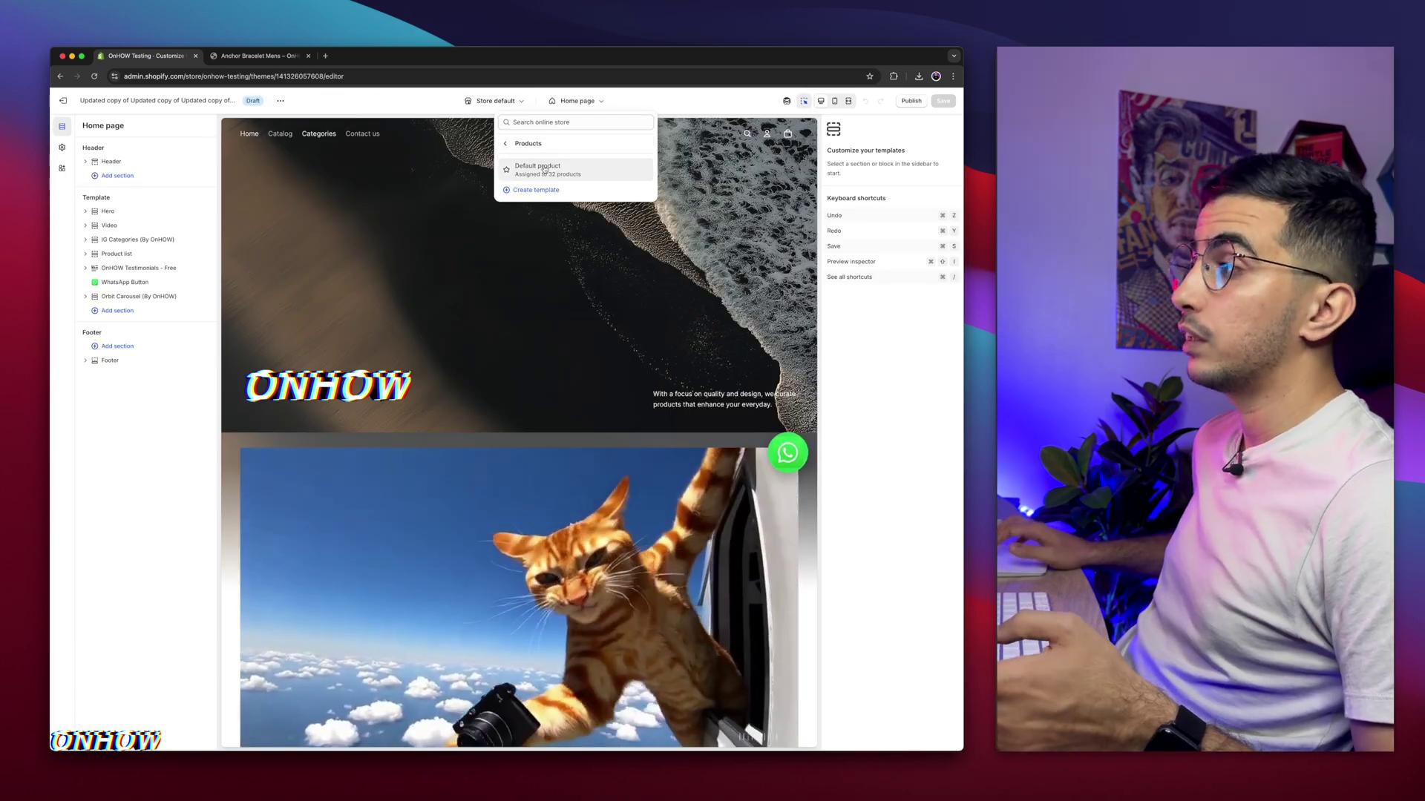
{"action": "left_click", "coordinate": [530, 166]}
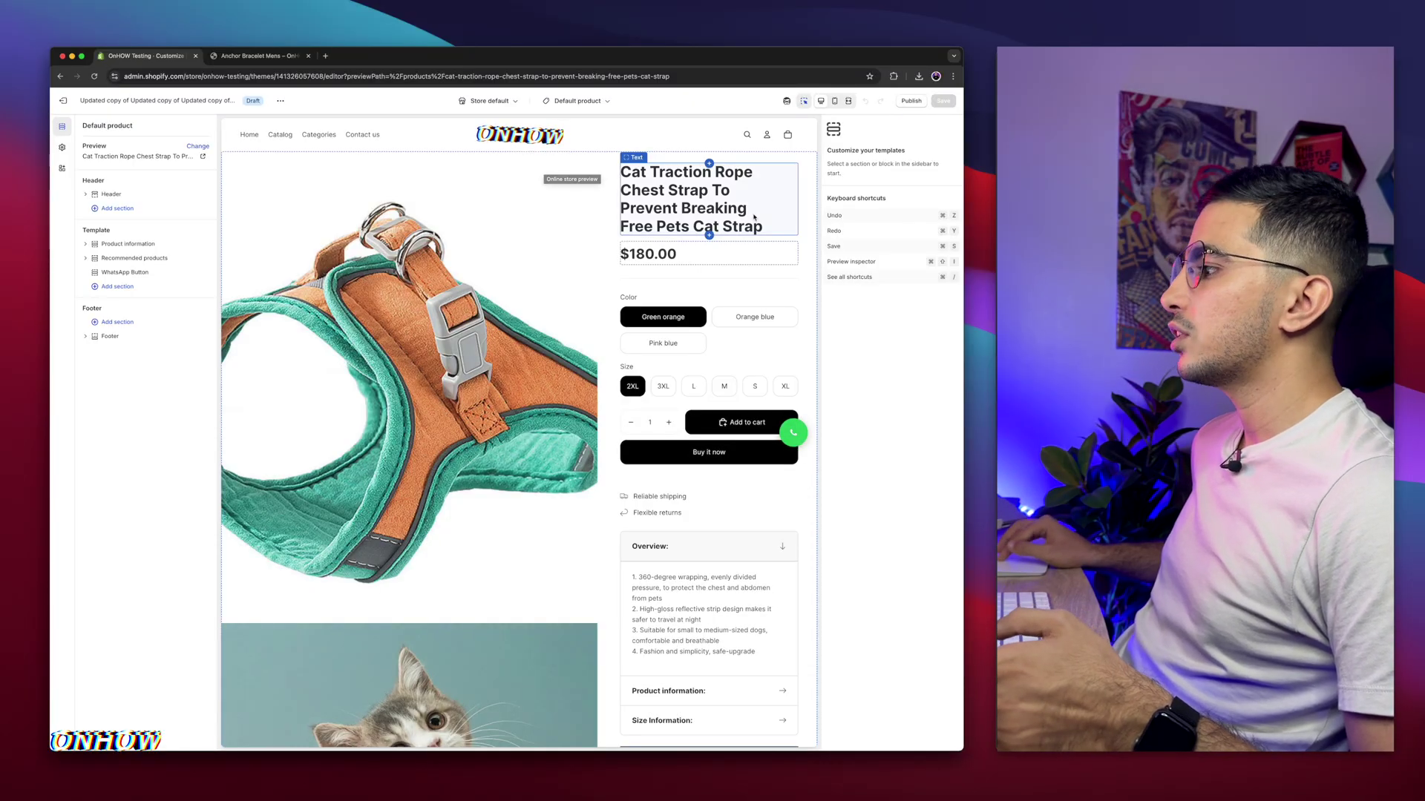
{"action": "left_click", "coordinate": [198, 147]}
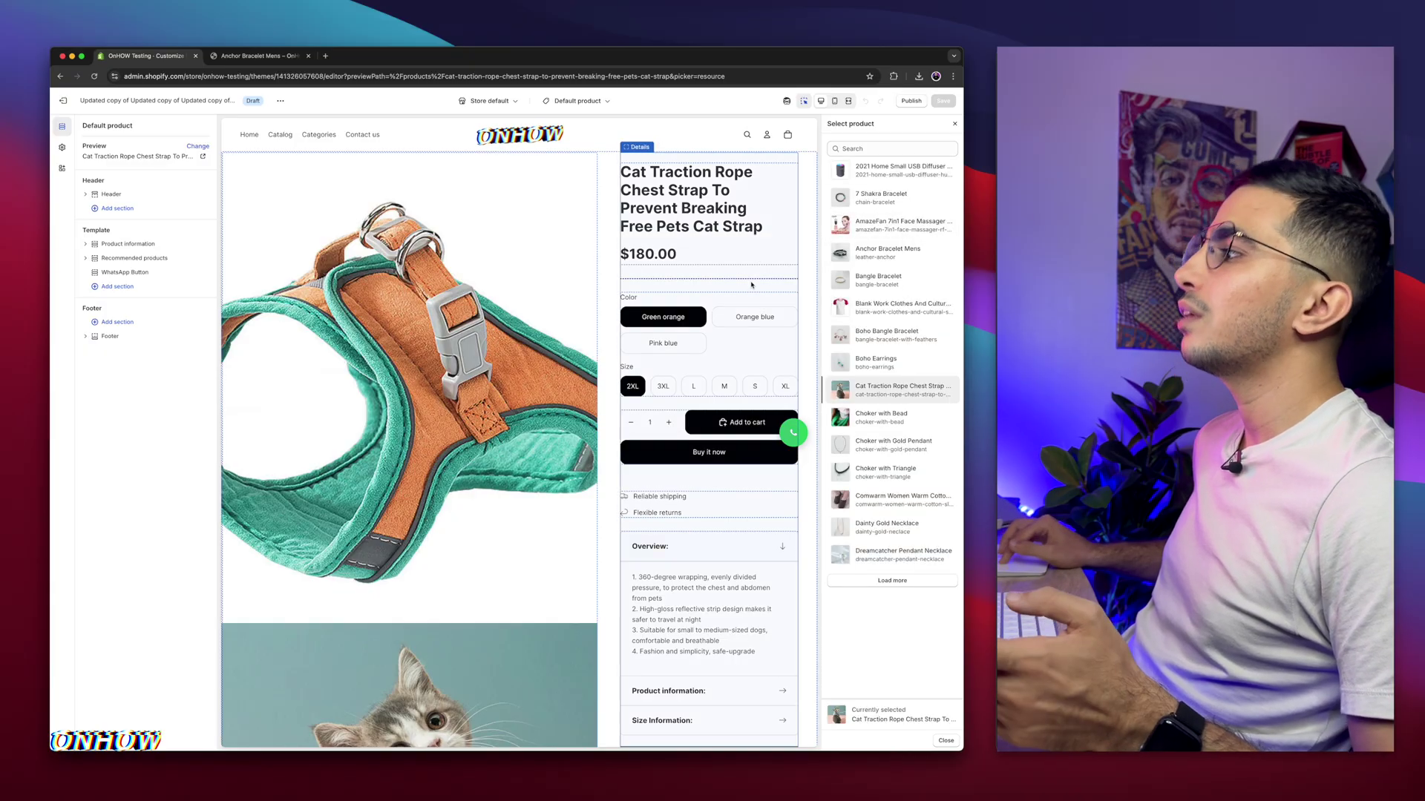
{"action": "left_click", "coordinate": [954, 124]}
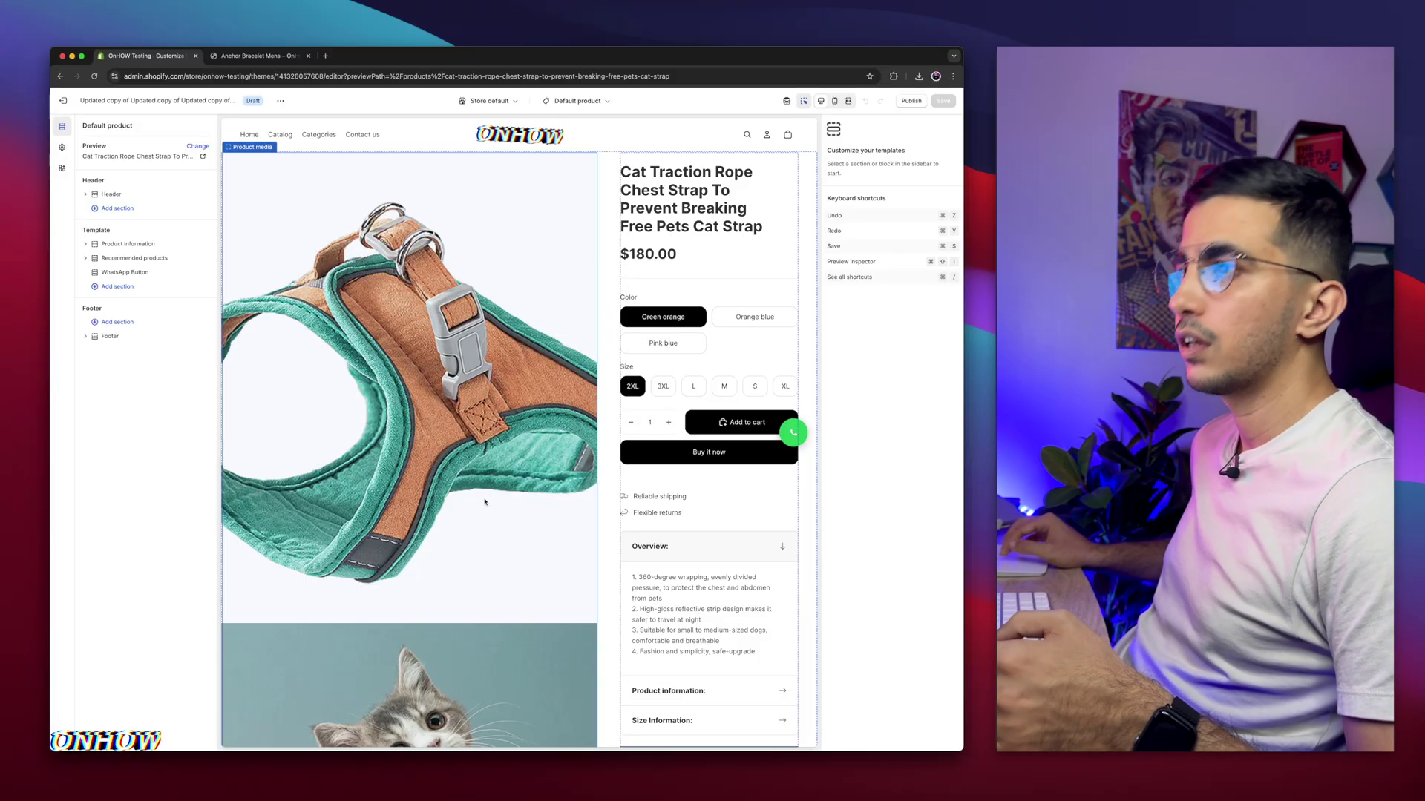
{"action": "mouse_move", "coordinate": [119, 239]}
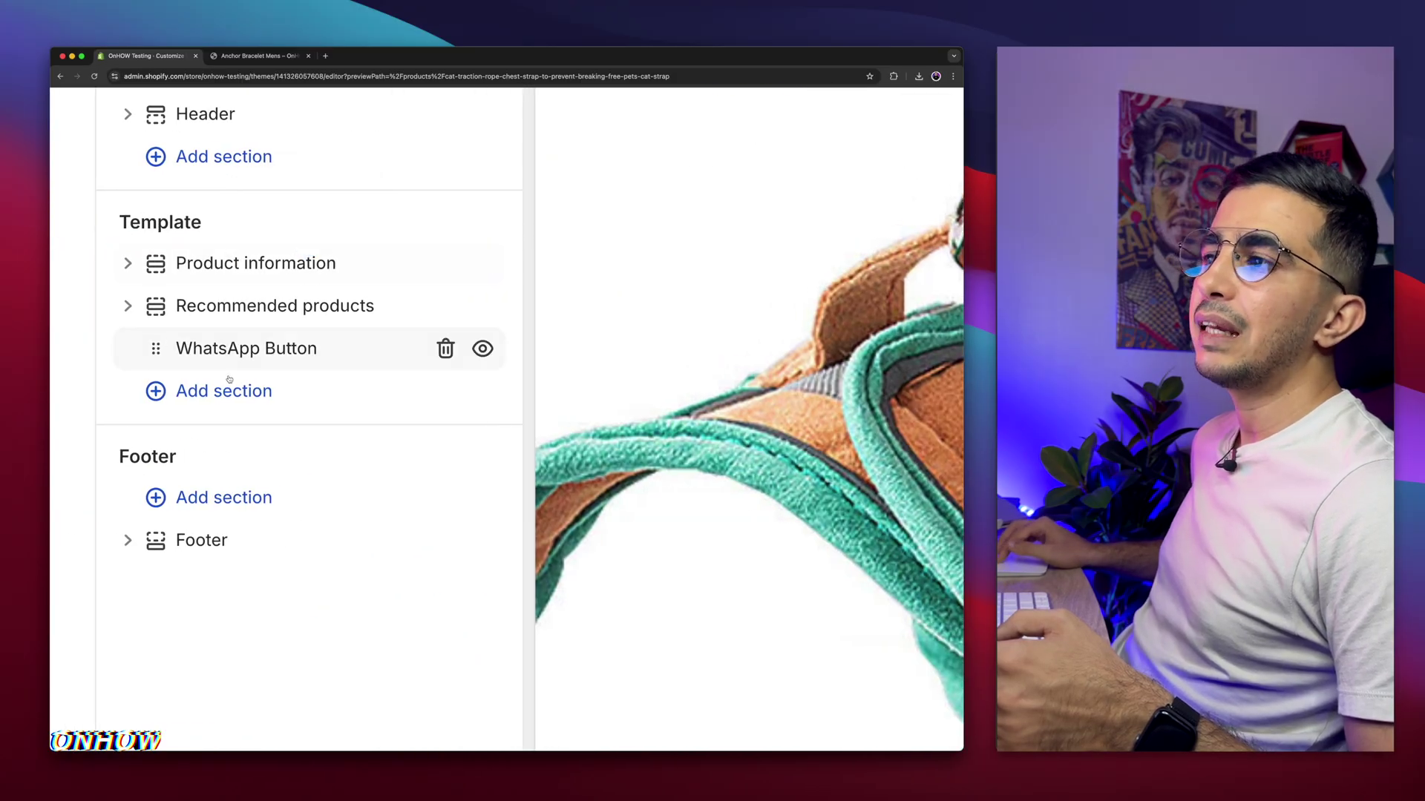
{"action": "left_click", "coordinate": [190, 393]}
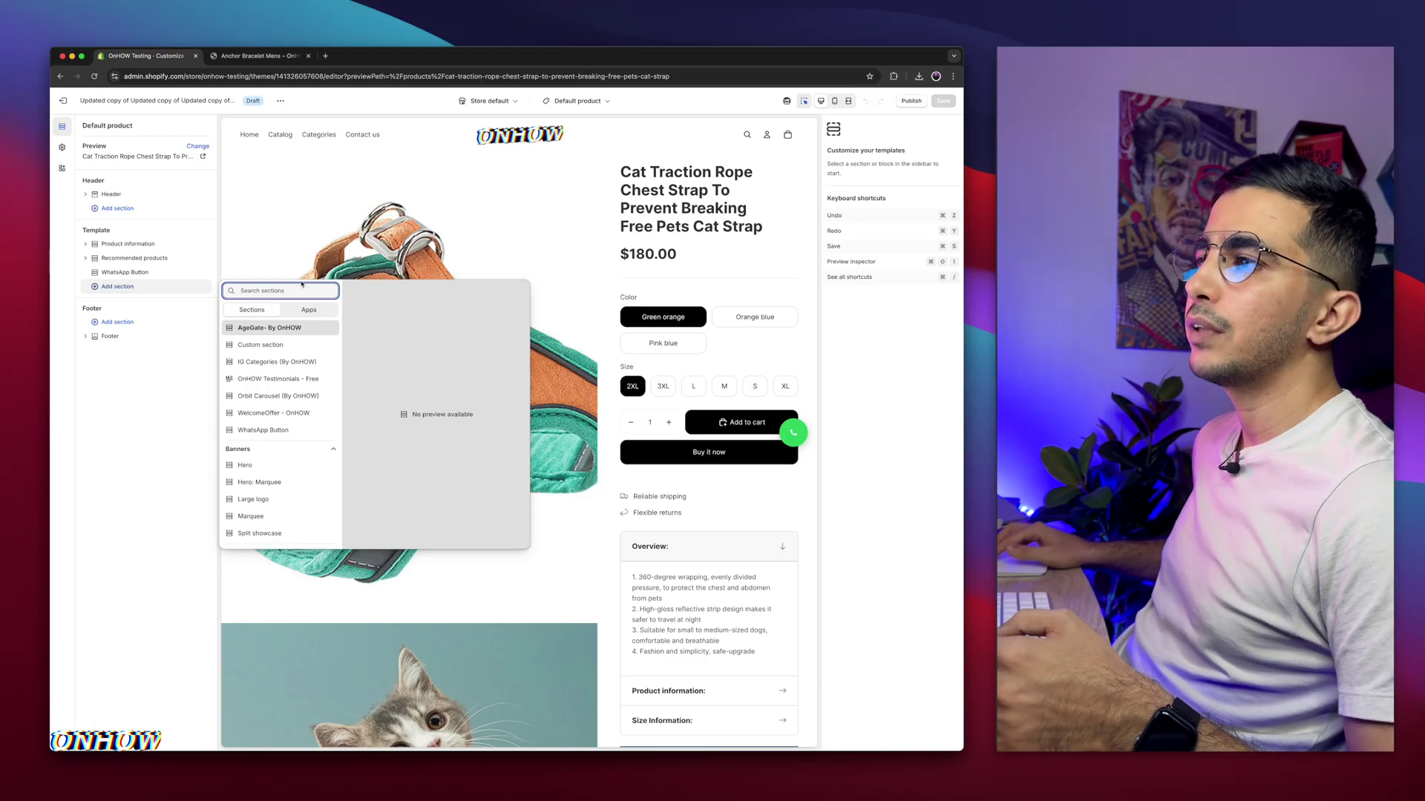
{"action": "type", "text": "st"}
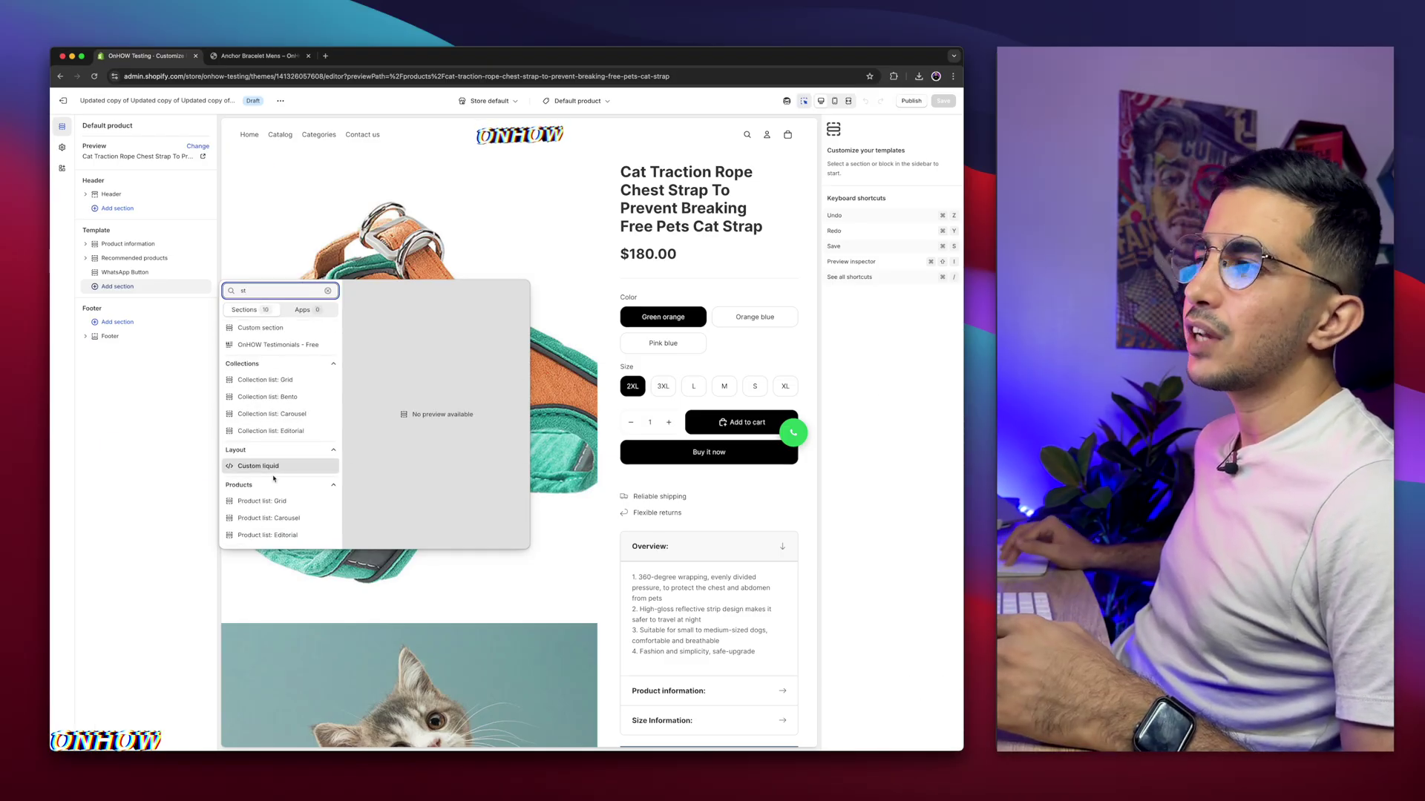
{"action": "key", "text": "Escape"}
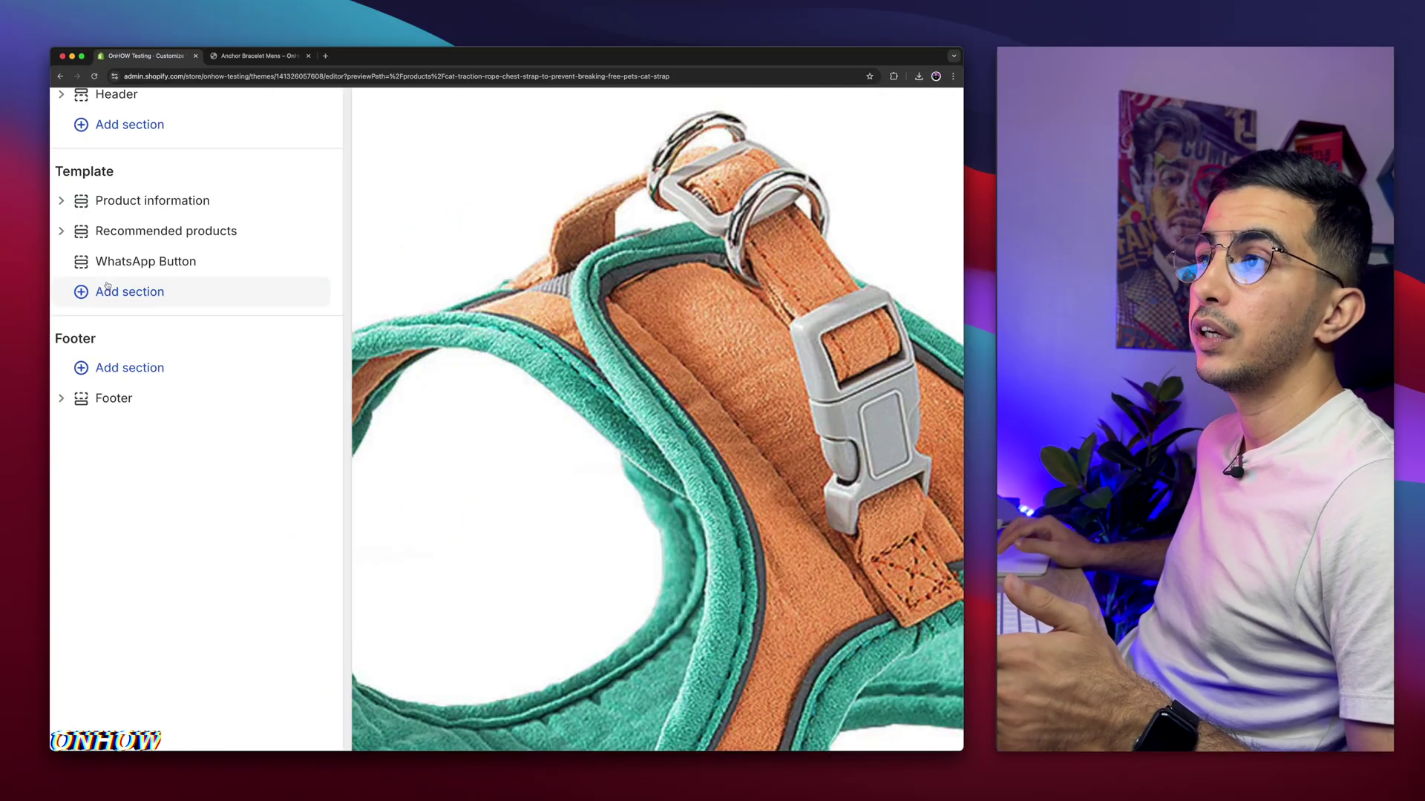
{"action": "left_click", "coordinate": [137, 291]}
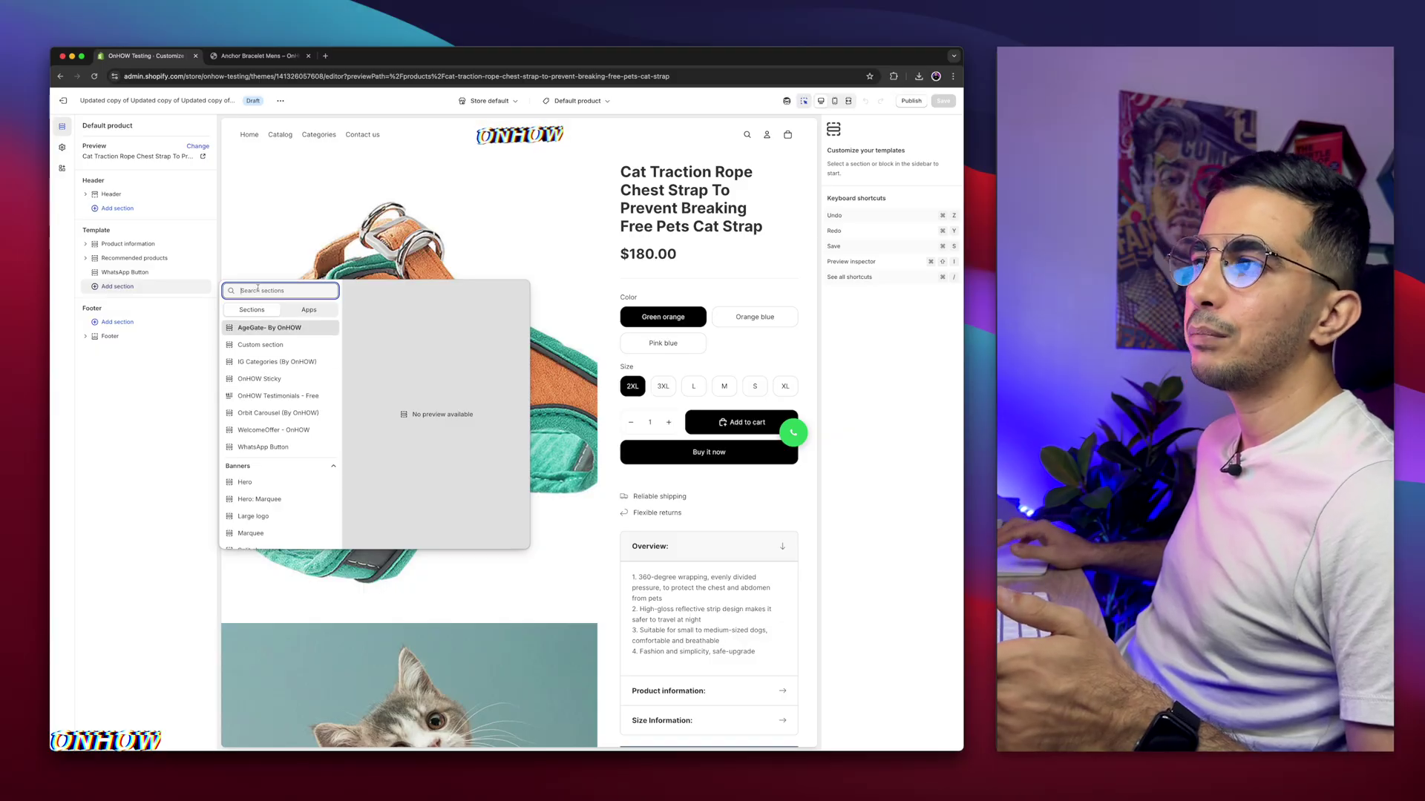
Step: Pick OnHOW Sticky in the Template section picker of the default product template
{"action": "left_click", "coordinate": [251, 380]}
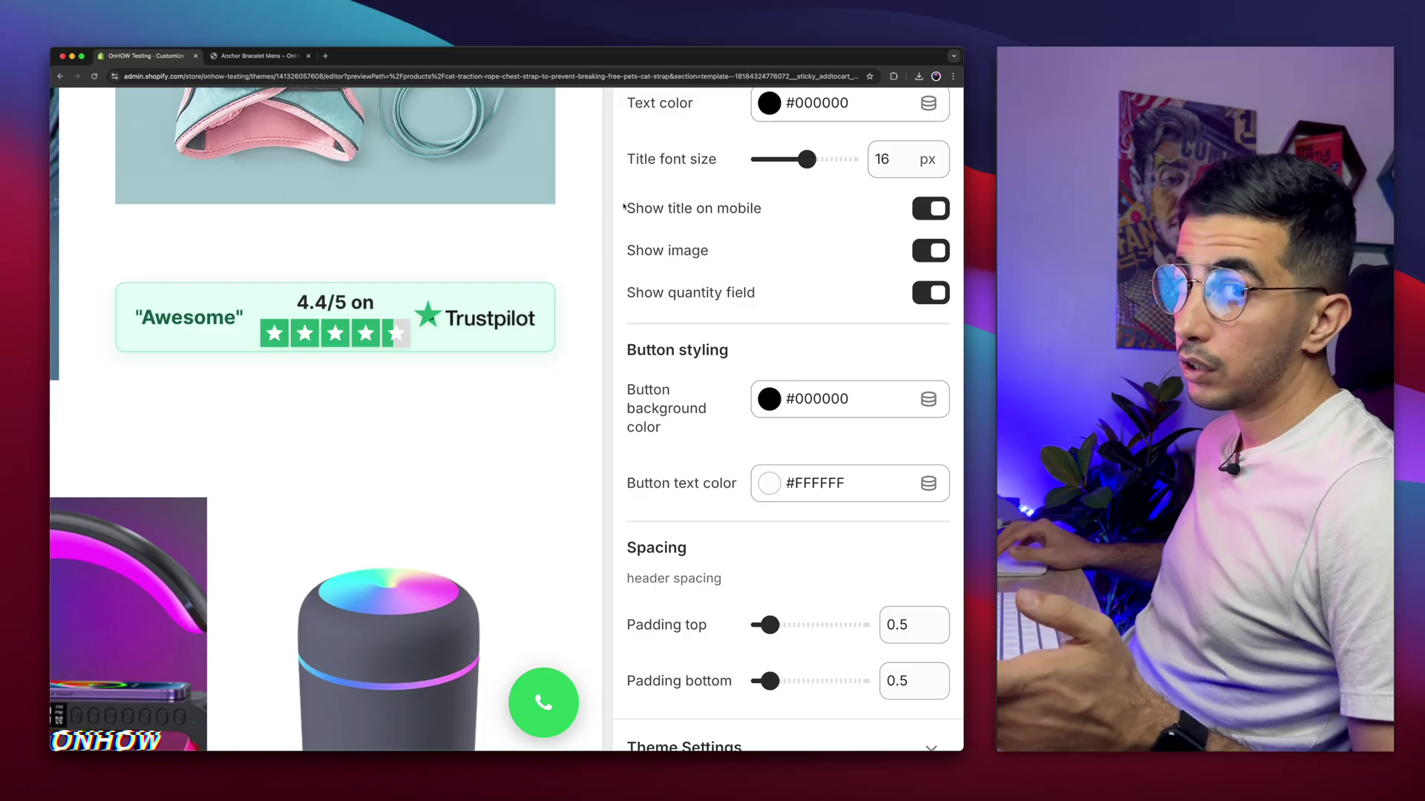
Step: Turn off 'Show title on mobile' for OnHOW Sticky, leaving Show image and Show quantity field on
{"action": "left_click_drag", "start_coordinate": [623, 207], "coordinate": [804, 210]}
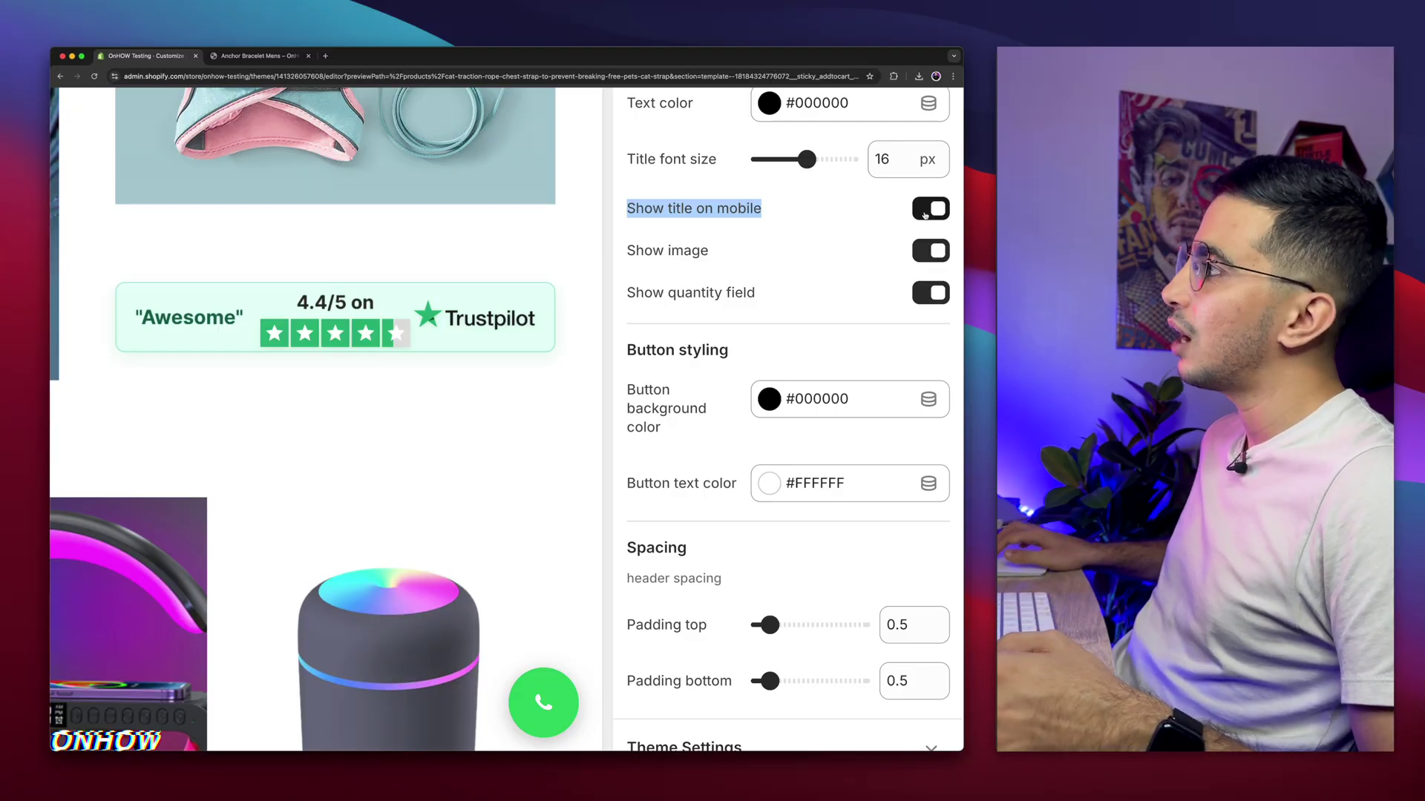
{"action": "left_click", "coordinate": [925, 212]}
{"action": "left_click", "coordinate": [629, 251]}
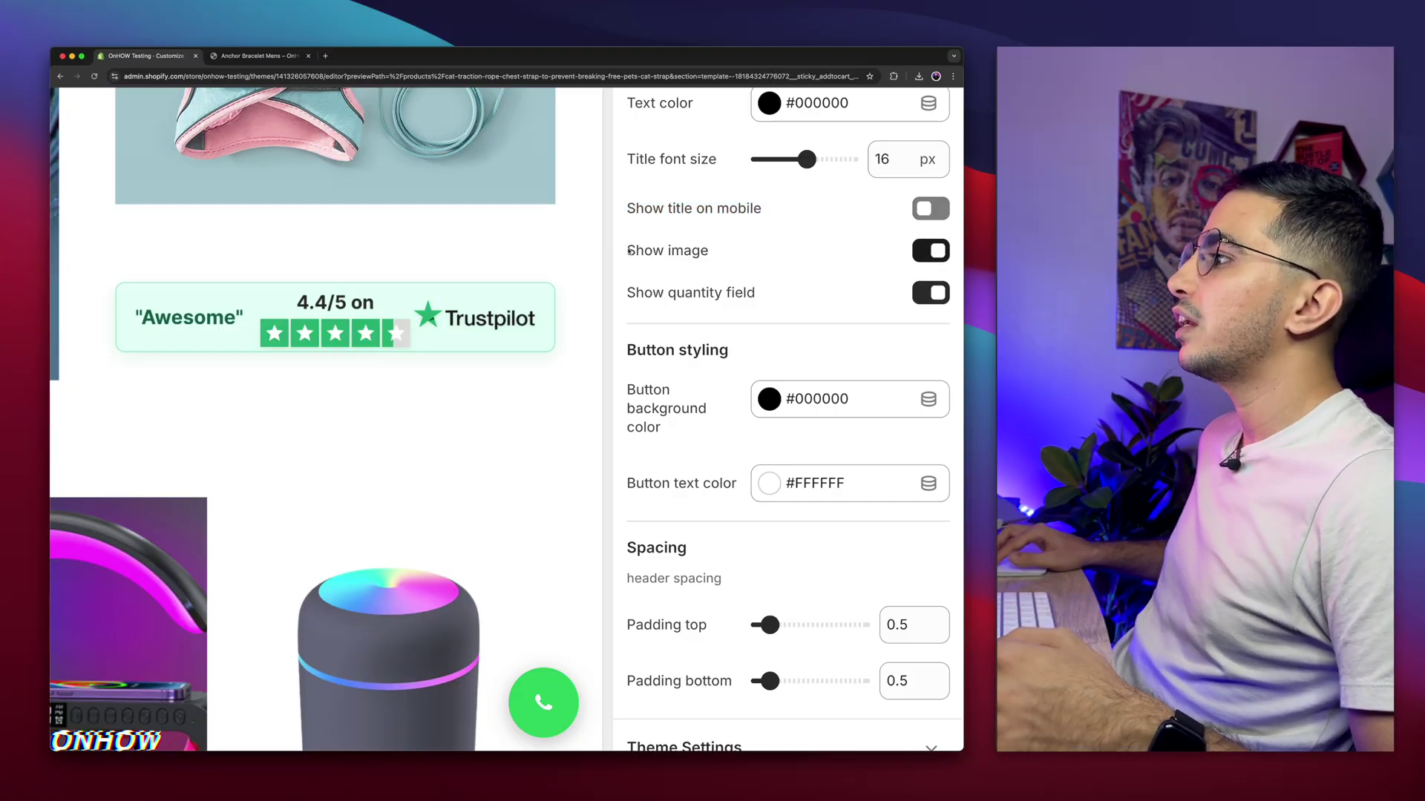
{"action": "left_click_drag", "start_coordinate": [629, 251], "coordinate": [706, 251]}
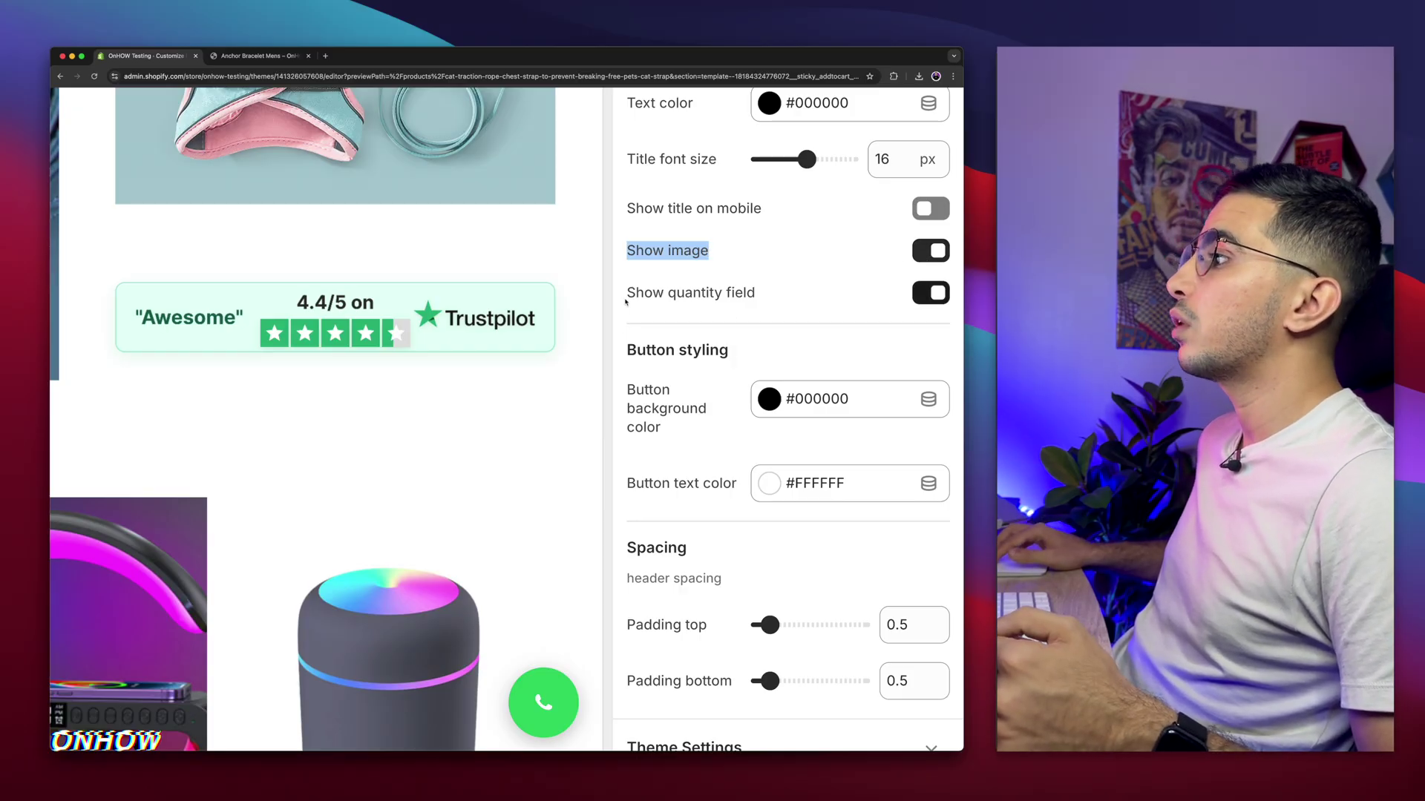
{"action": "left_click_drag", "start_coordinate": [627, 296], "coordinate": [779, 302]}
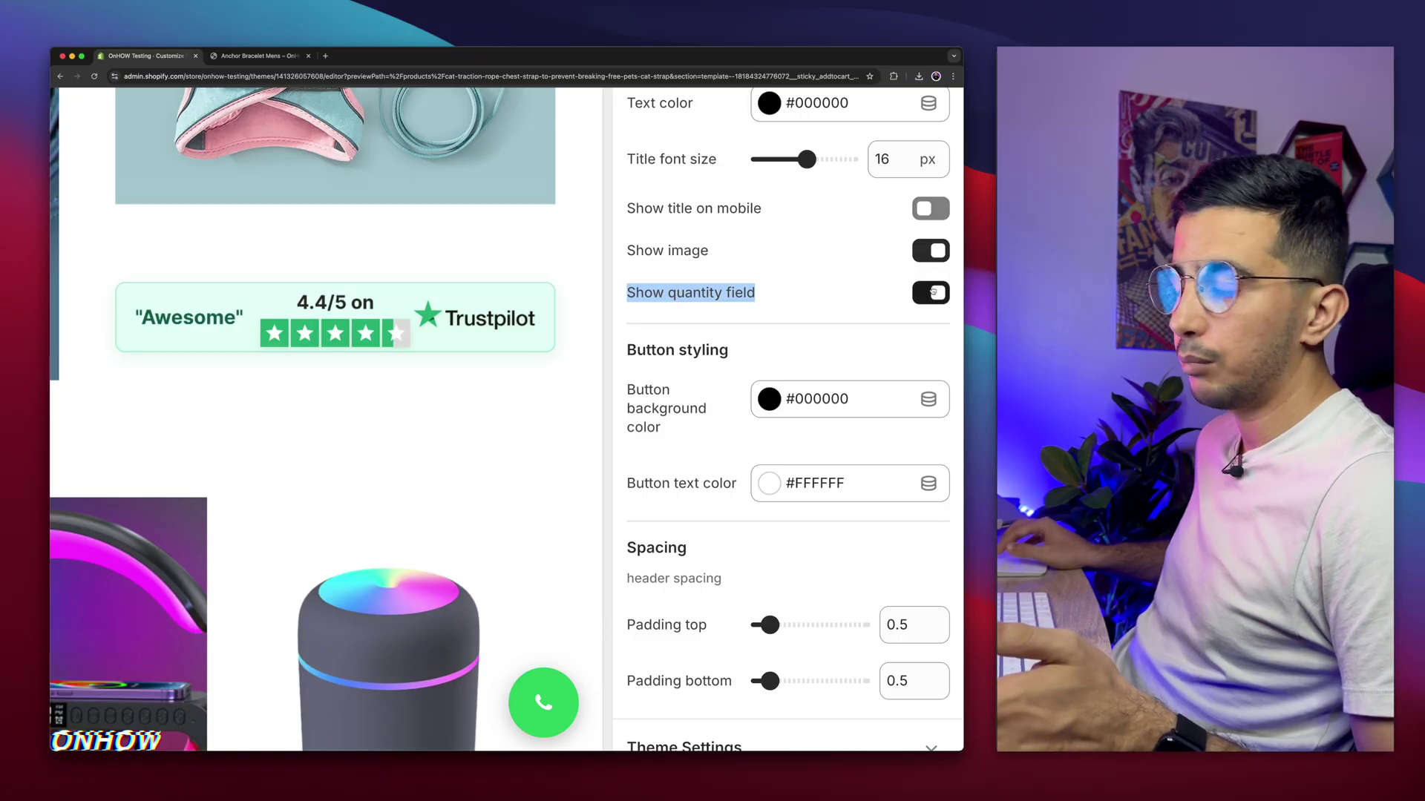
{"action": "scroll", "coordinate": [616, 295], "scroll_direction": "down", "scroll_amount": 2}
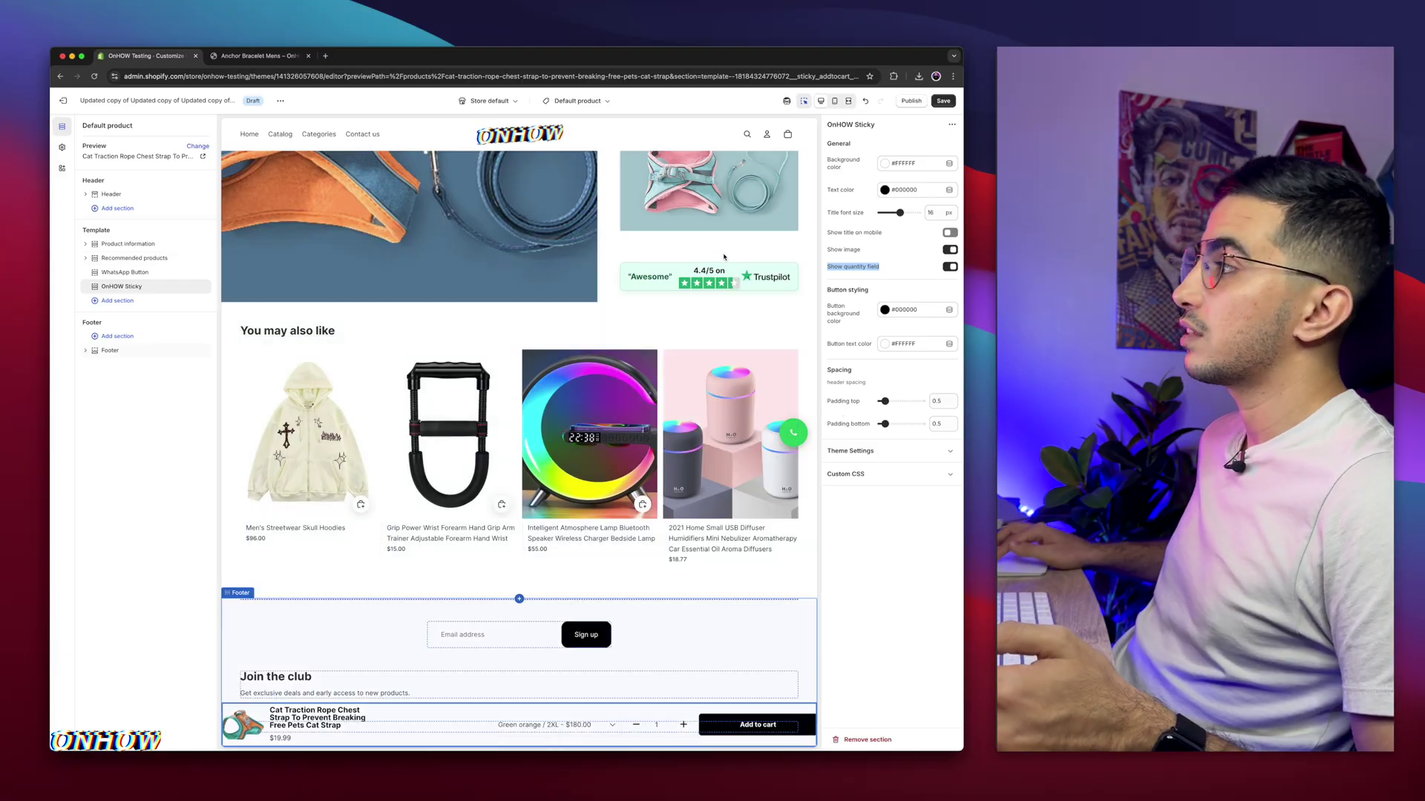
{"action": "scroll", "coordinate": [694, 340], "scroll_direction": "up", "scroll_amount": 10}
{"action": "scroll", "coordinate": [695, 340], "scroll_direction": "up", "scroll_amount": 10}
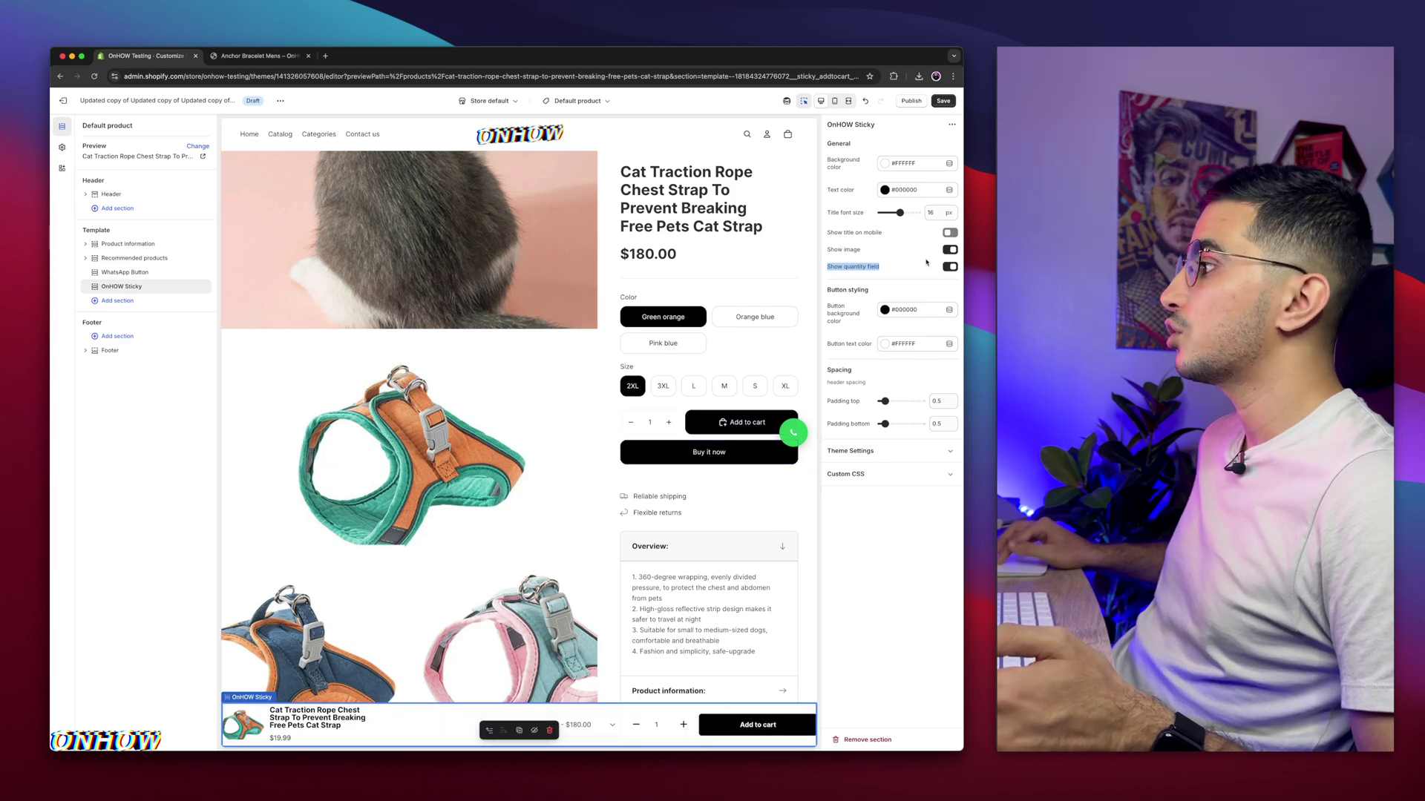
{"action": "scroll", "coordinate": [894, 355], "scroll_direction": "up", "scroll_amount": 5}
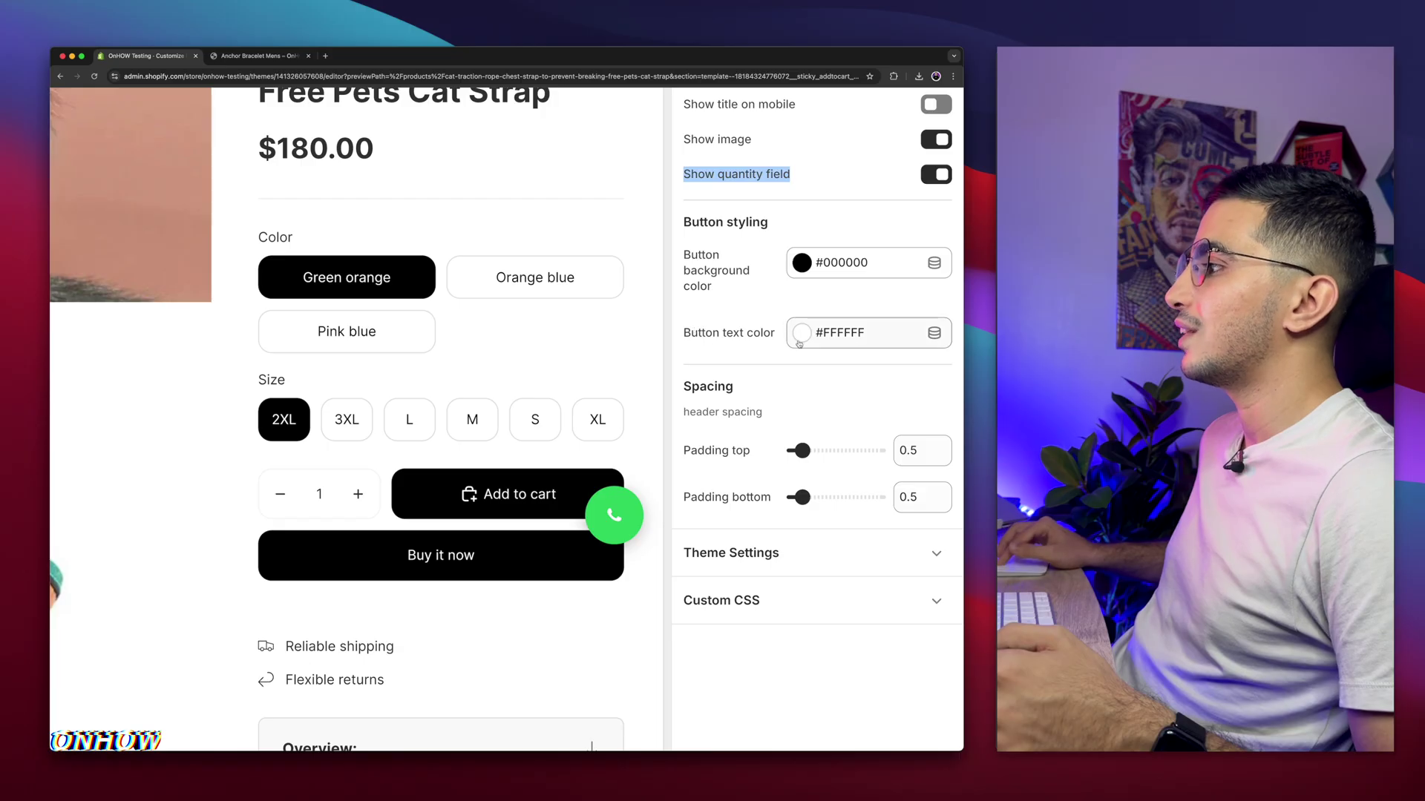
{"action": "scroll", "coordinate": [816, 342], "scroll_direction": "down", "scroll_amount": 3}
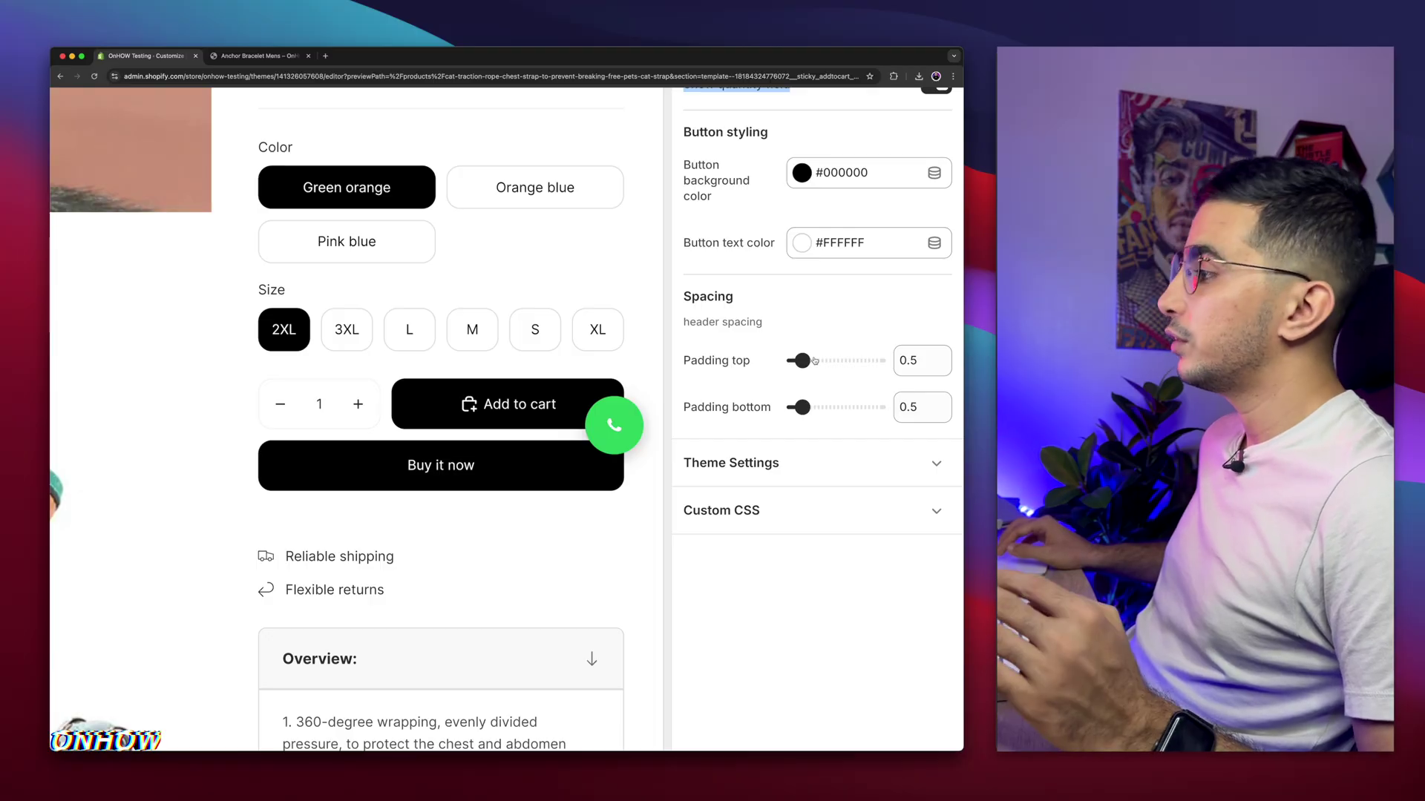
Step: Set OnHOW Sticky's Padding top and Padding bottom to 0 and save the template
{"action": "left_click_drag", "start_coordinate": [802, 361], "coordinate": [722, 362]}
{"action": "left_click_drag", "start_coordinate": [802, 407], "coordinate": [788, 408]}
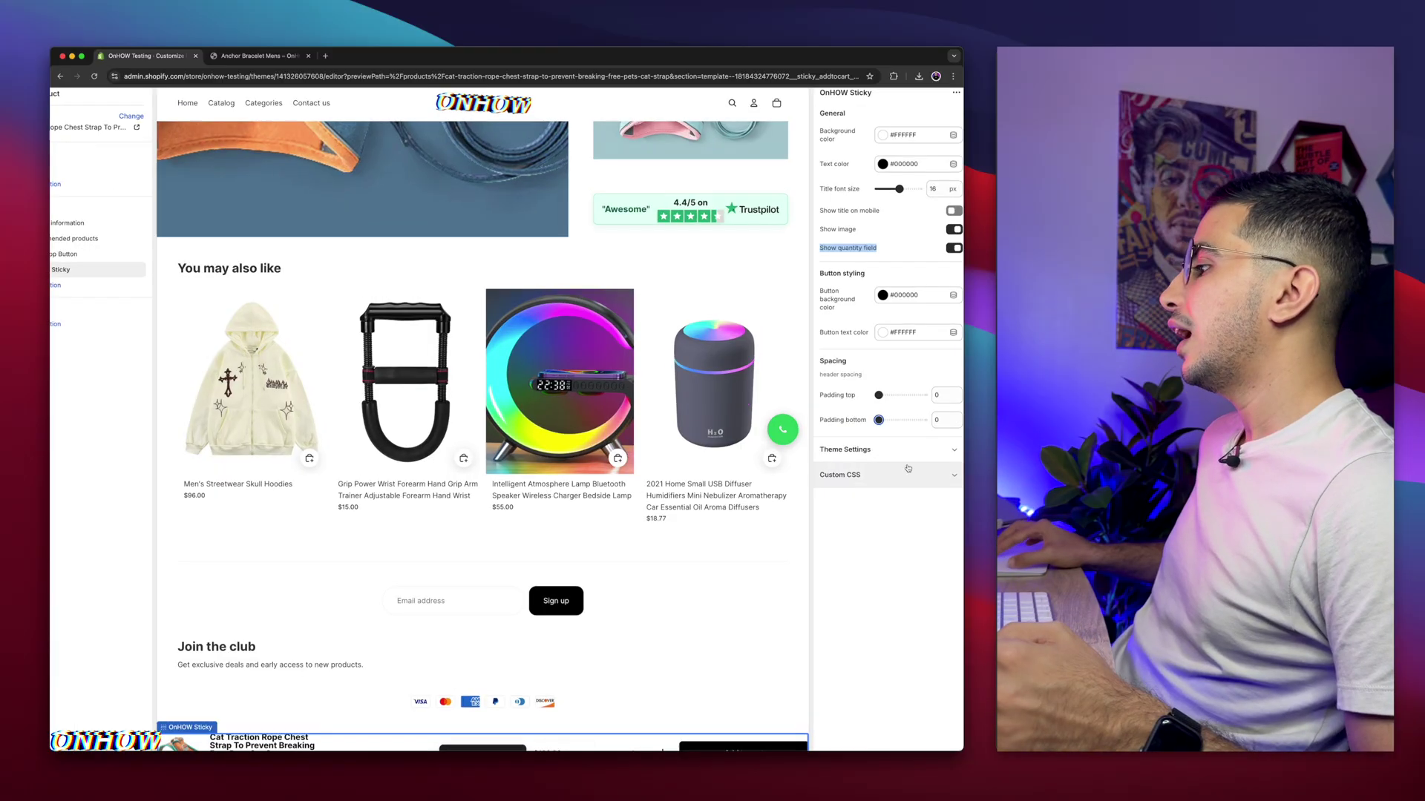
{"action": "left_click", "coordinate": [757, 496]}
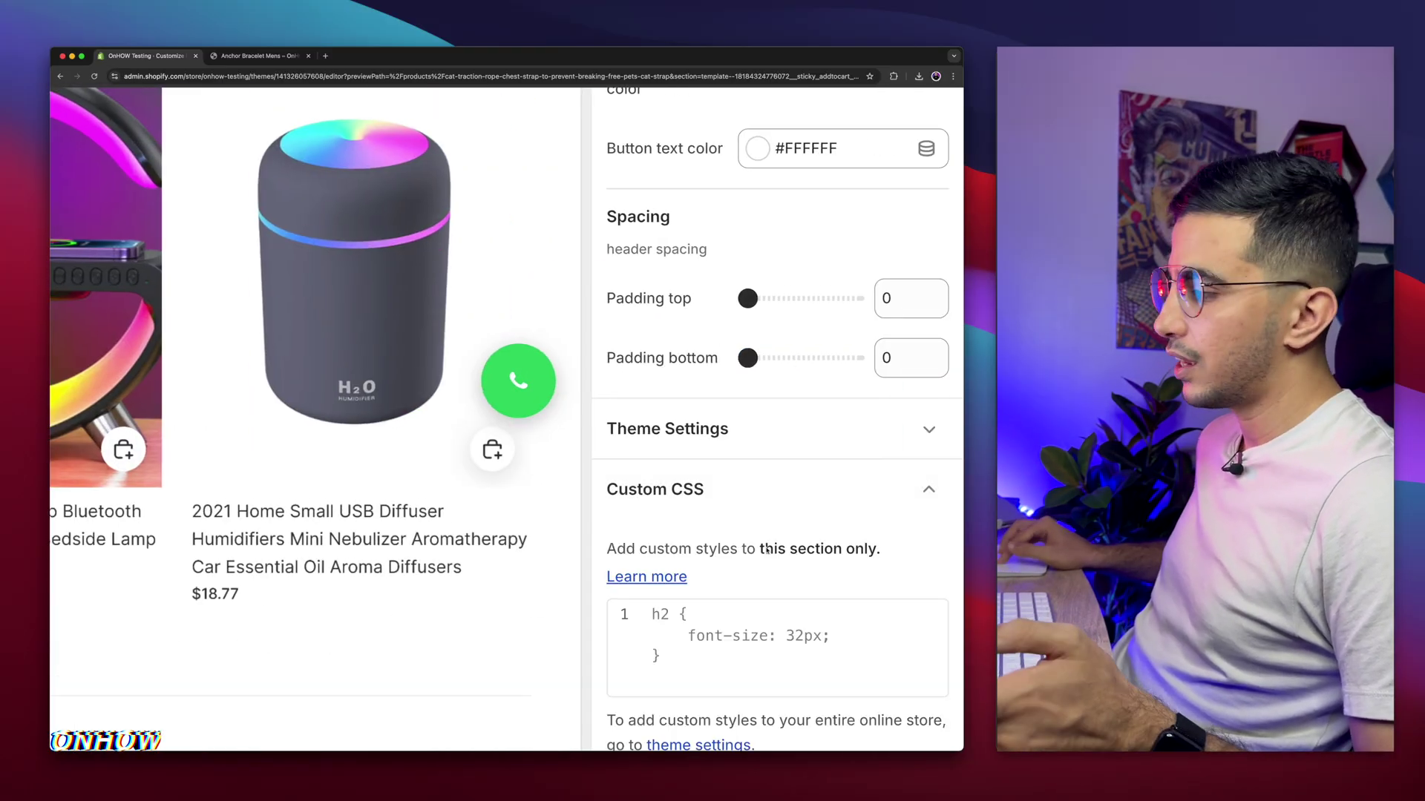
{"action": "left_click", "coordinate": [719, 640]}
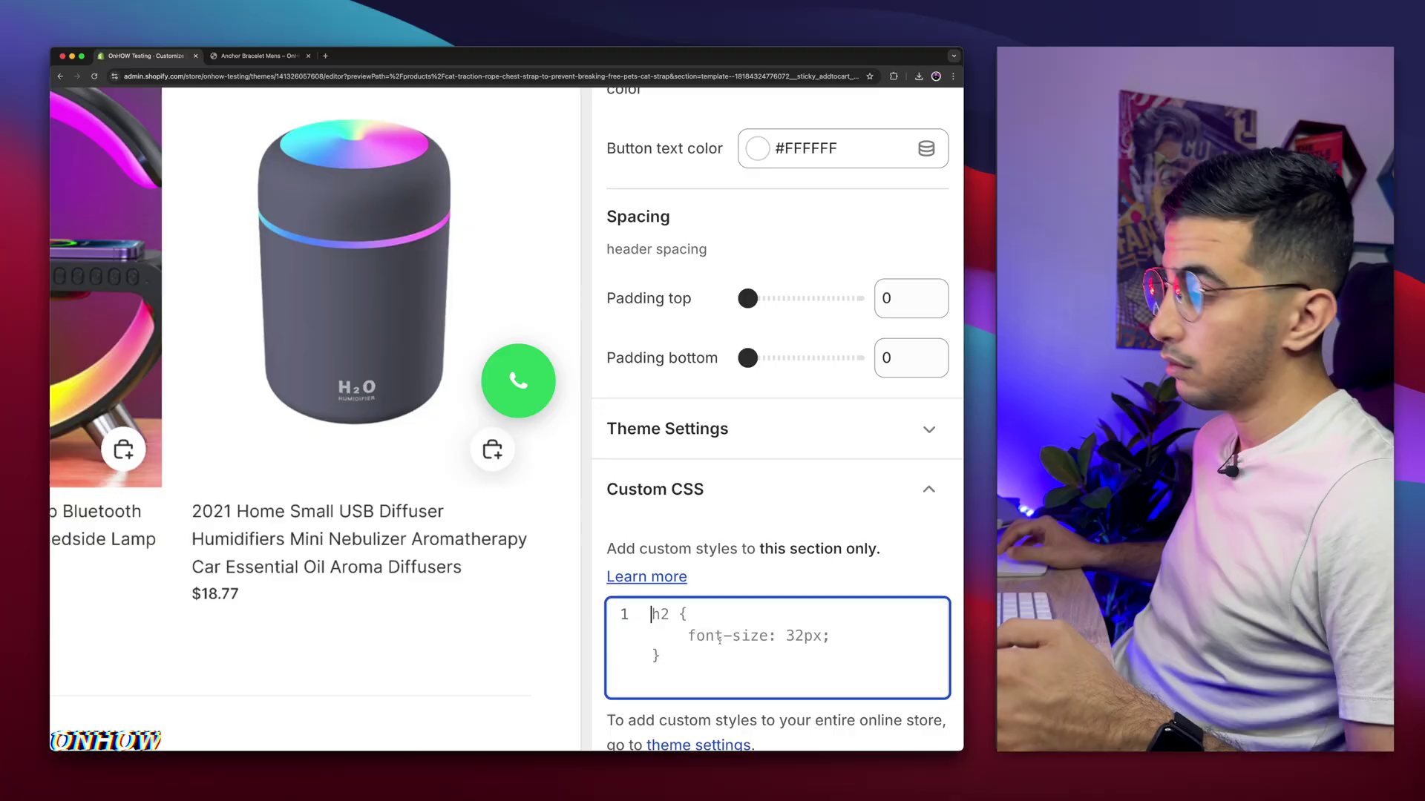
{"action": "left_click", "coordinate": [726, 499]}
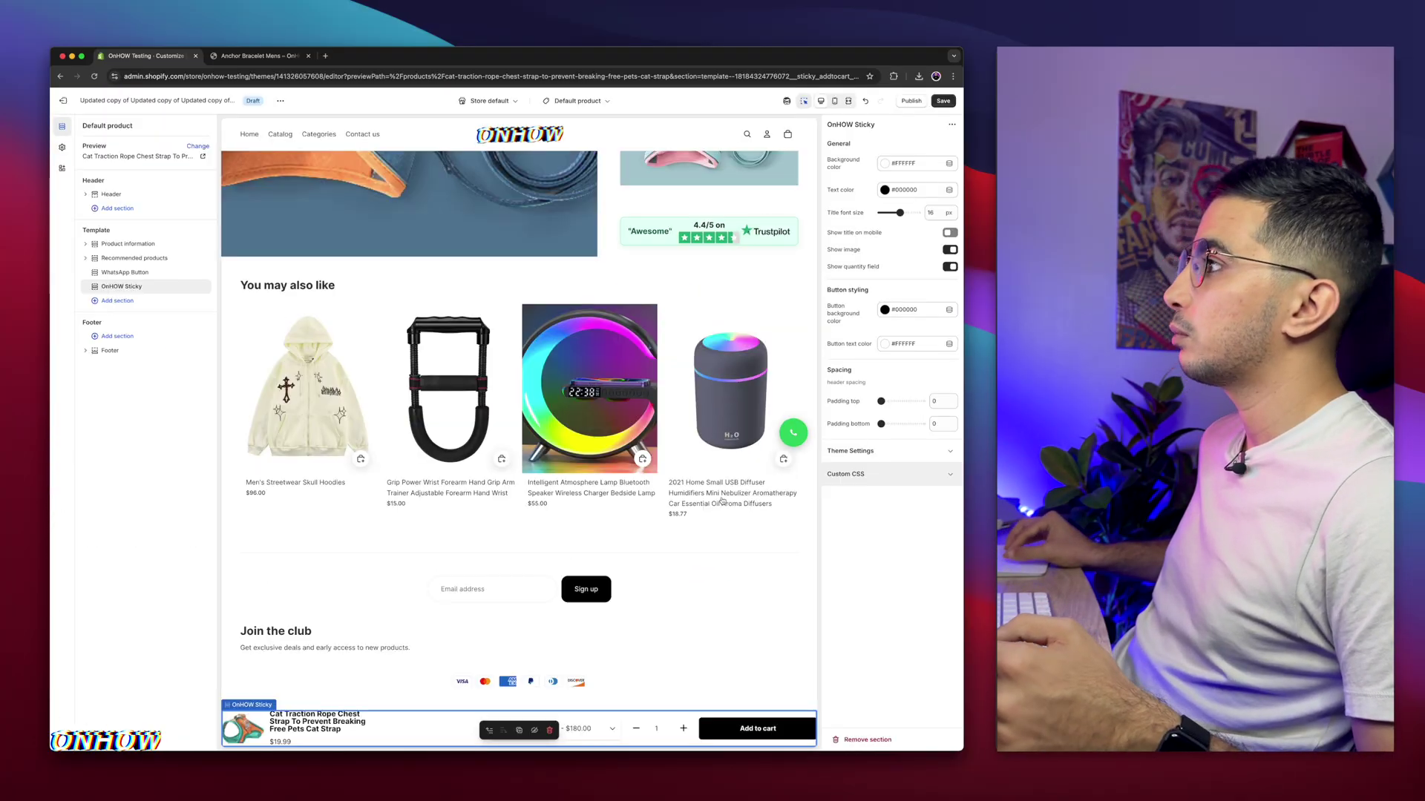
{"action": "left_click", "coordinate": [943, 101]}
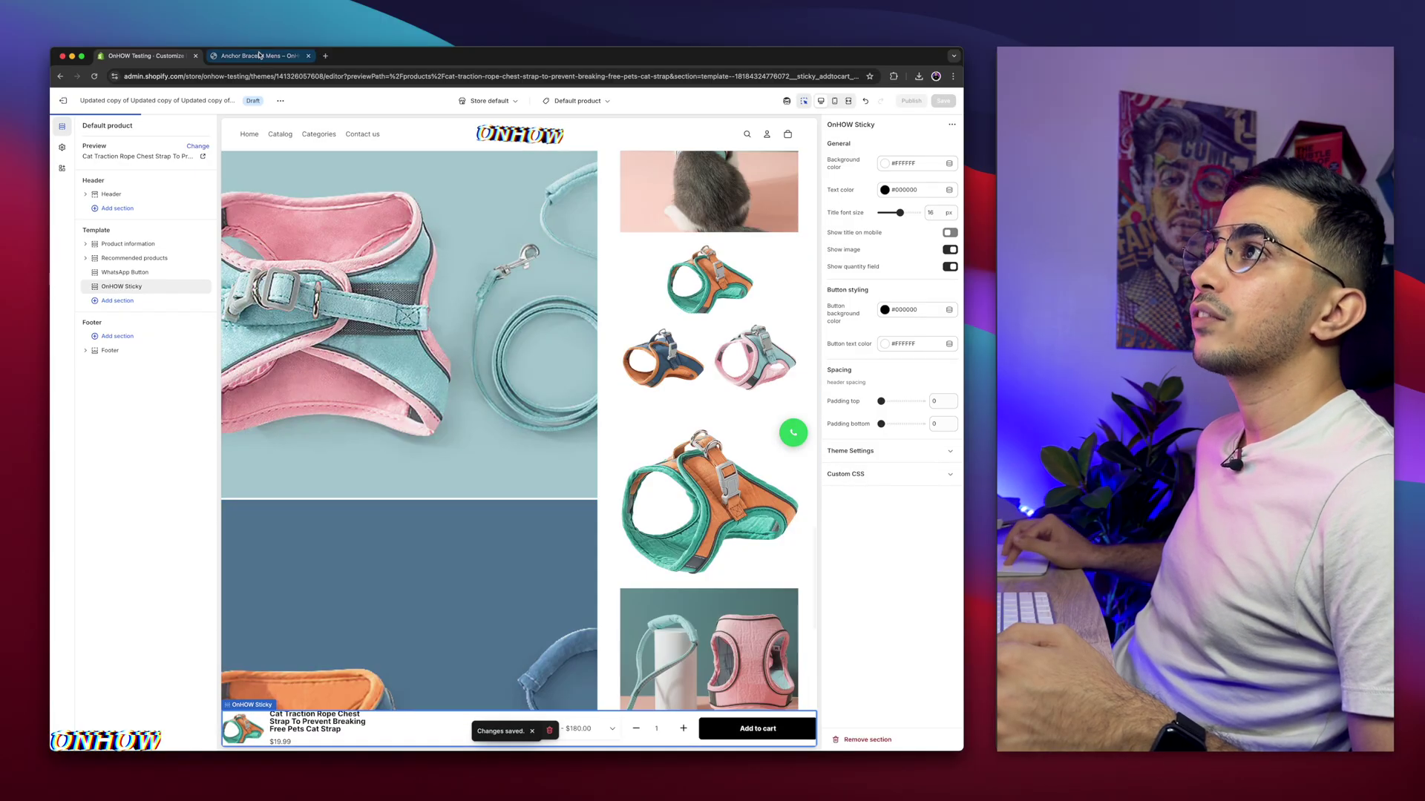
Step: Reload the live Anchor Bracelet Mens page and set the sticky bar to quantity 5 with Gold kept
{"action": "left_click", "coordinate": [259, 56]}
{"action": "left_click", "coordinate": [92, 76]}
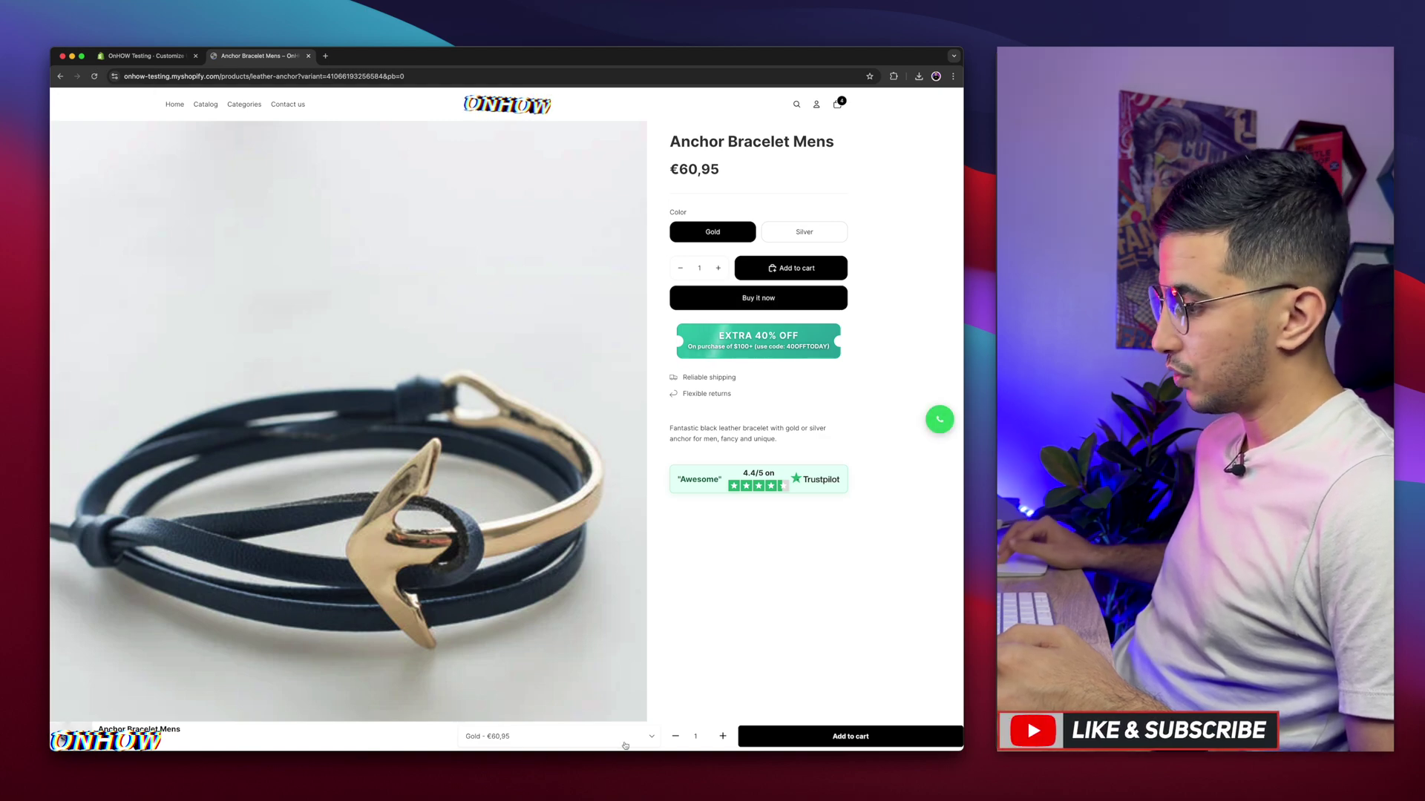
{"action": "left_click", "coordinate": [723, 736]}
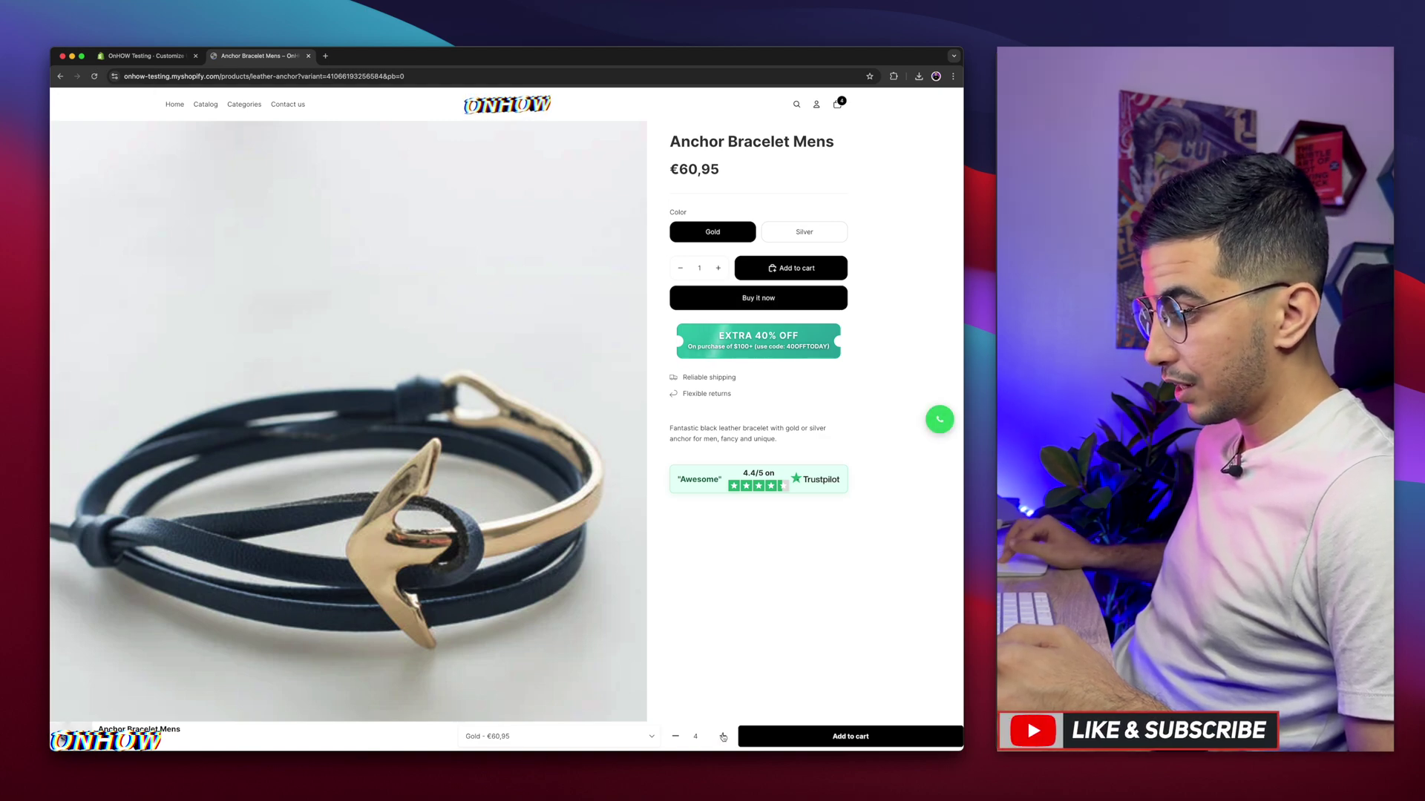
{"action": "left_click", "coordinate": [723, 736]}
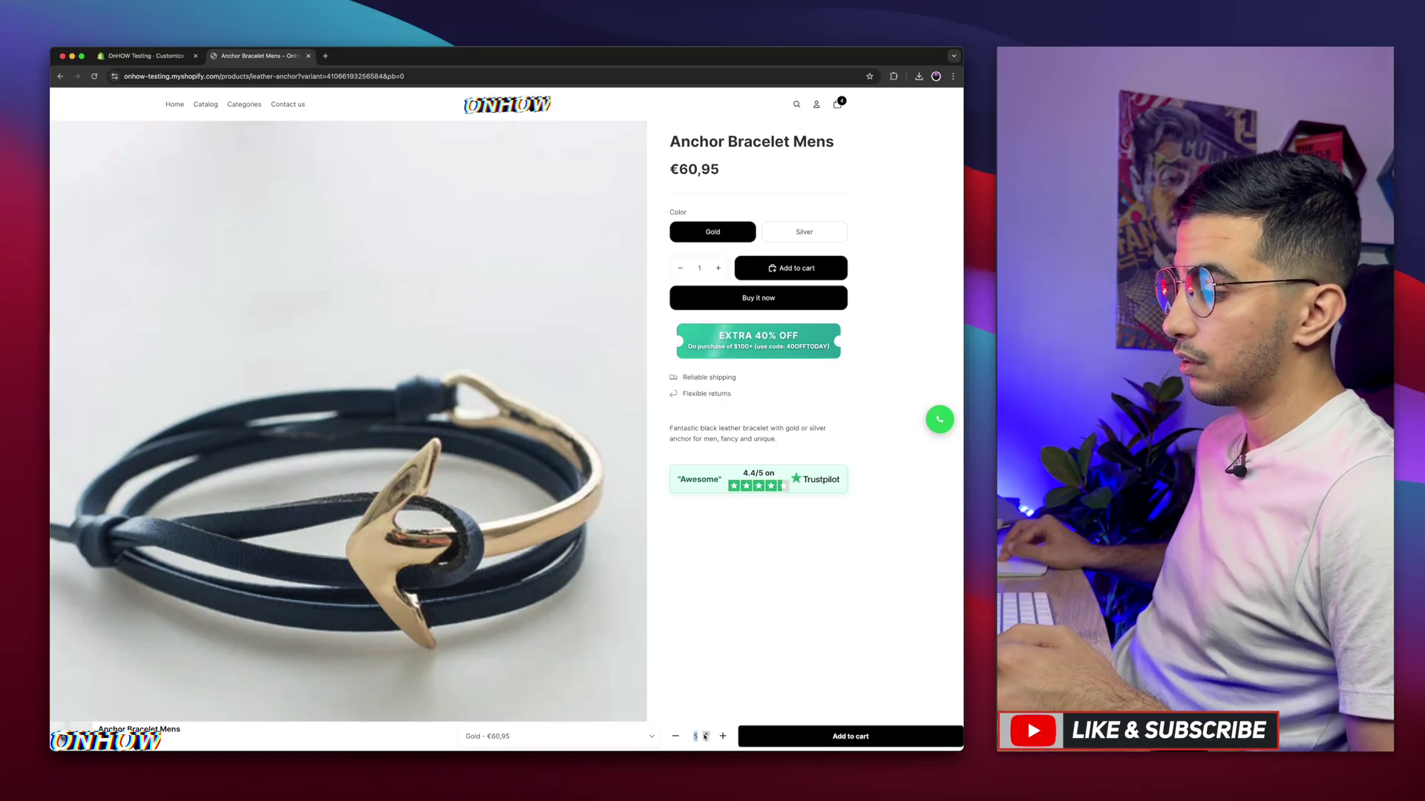
{"action": "left_click", "coordinate": [562, 734]}
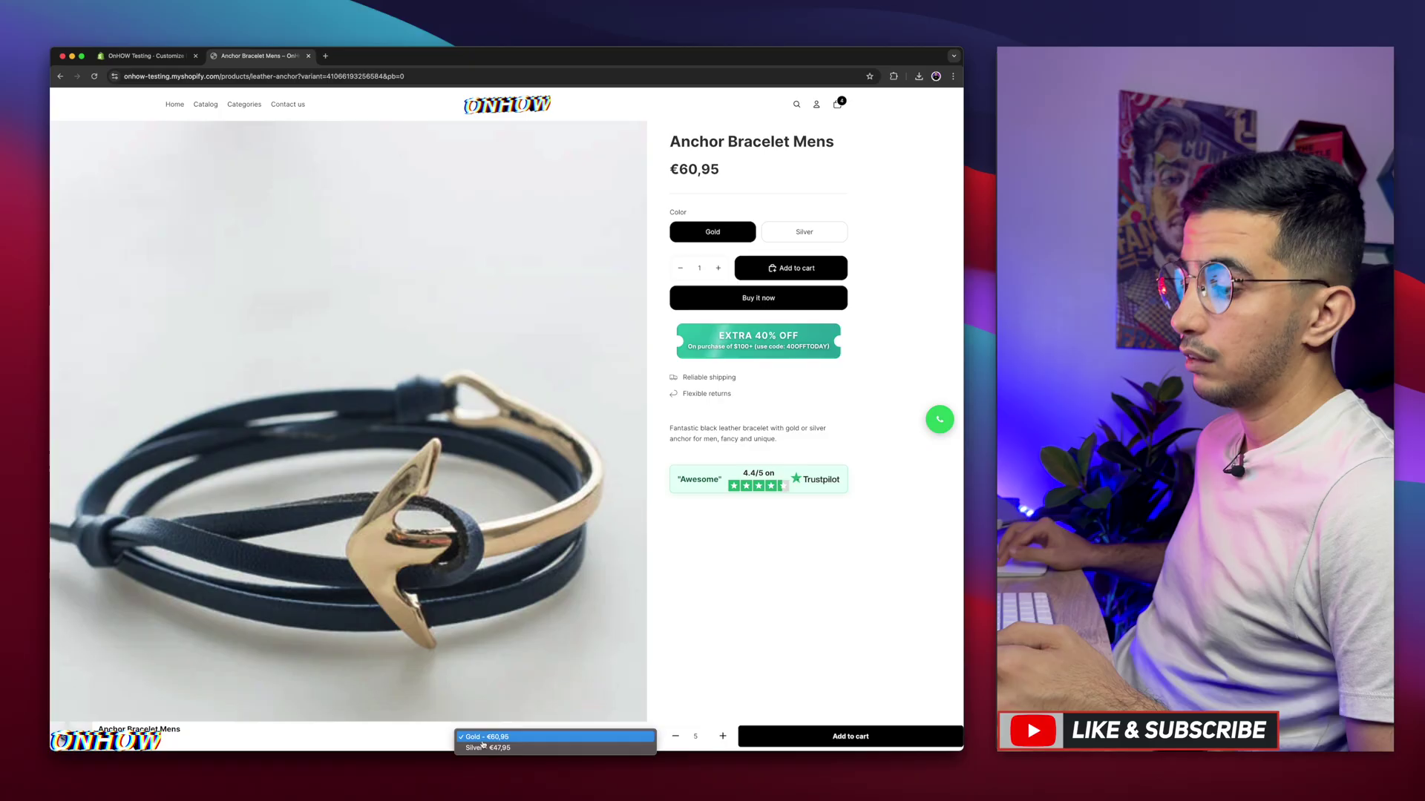
{"action": "left_click", "coordinate": [490, 737]}
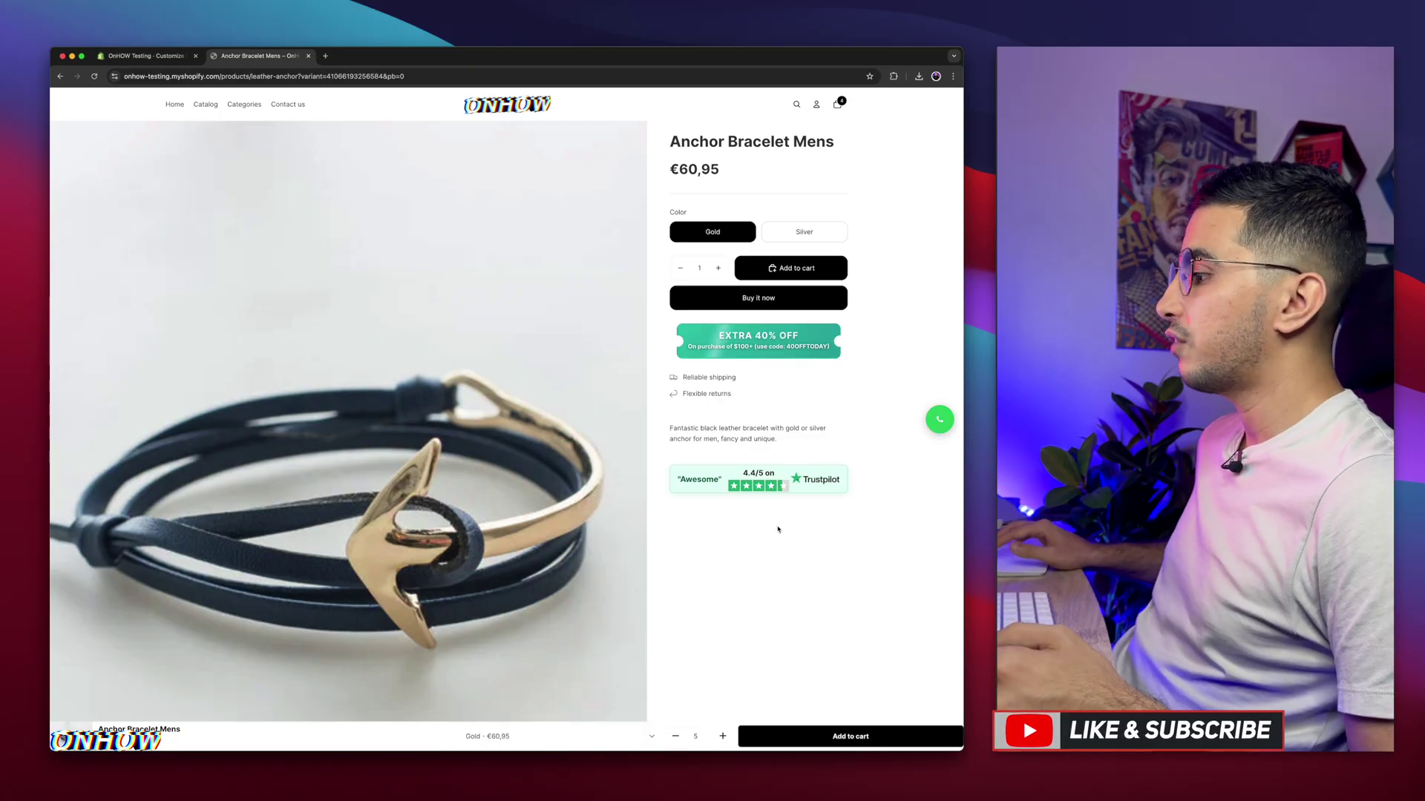
{"action": "right_click", "coordinate": [778, 526]}
Step: Emulate an iPhone 14 Pro Max in DevTools and reload the product page at that size
{"action": "left_click", "coordinate": [805, 679]}
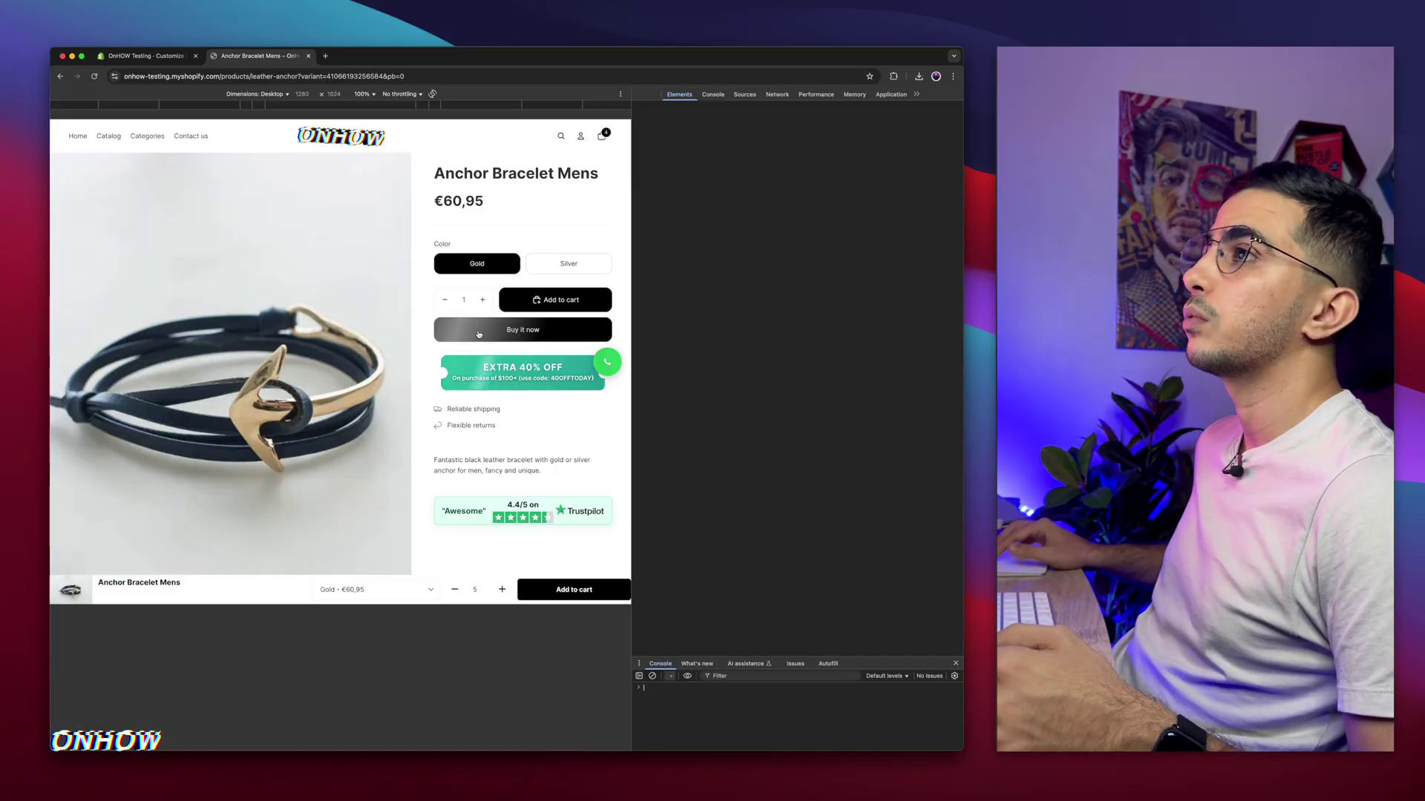
{"action": "key", "text": "super+shift+m"}
{"action": "left_click", "coordinate": [253, 94]}
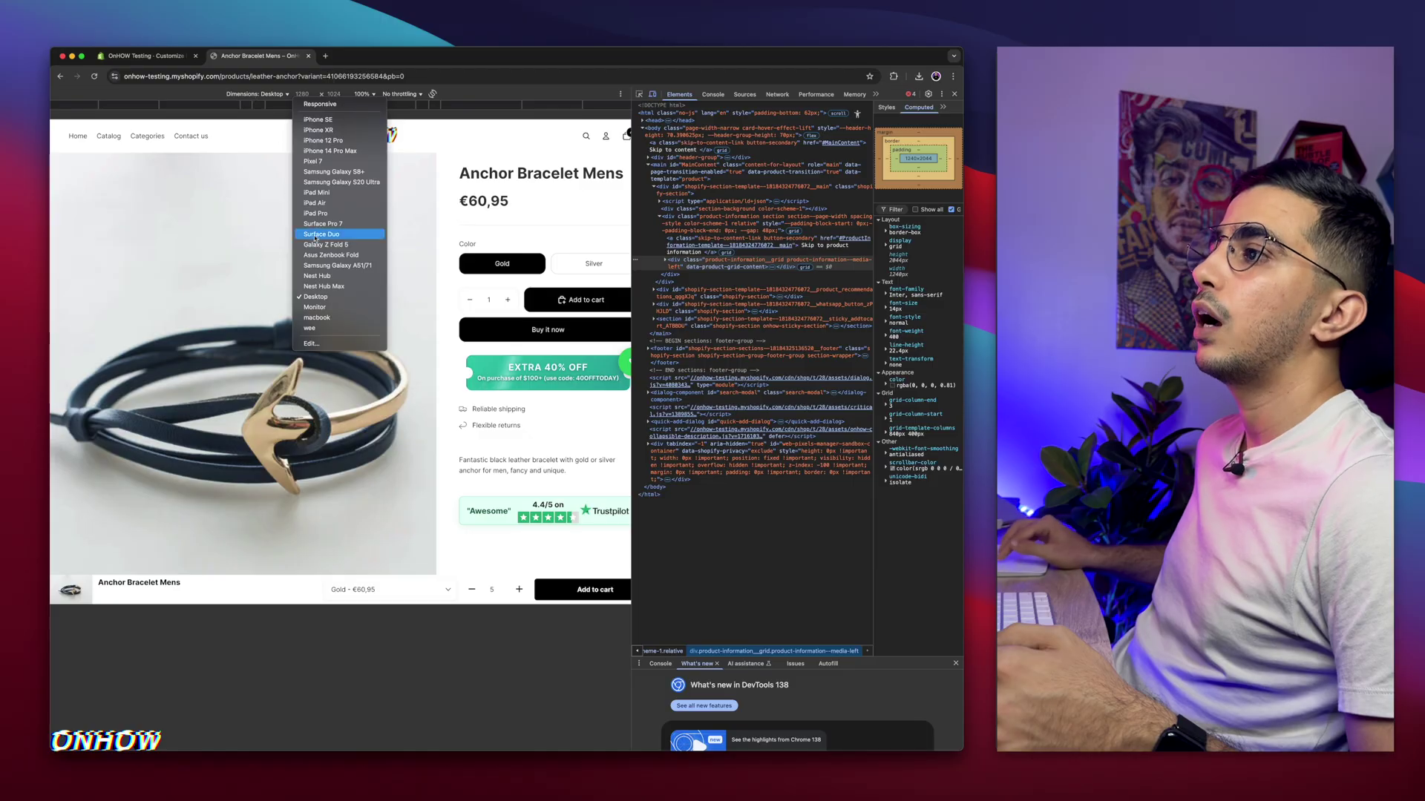
{"action": "left_click", "coordinate": [331, 150]}
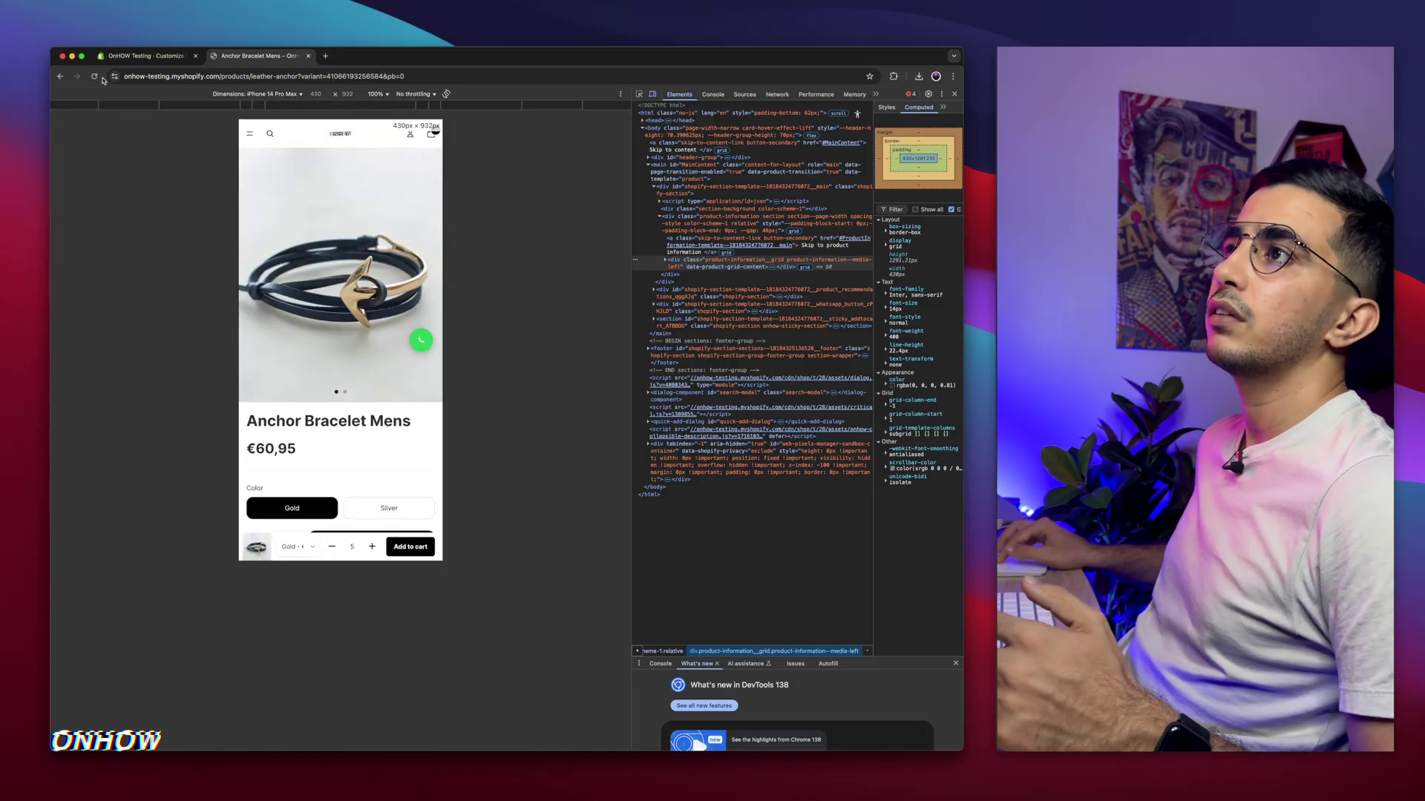
{"action": "left_click", "coordinate": [95, 76]}
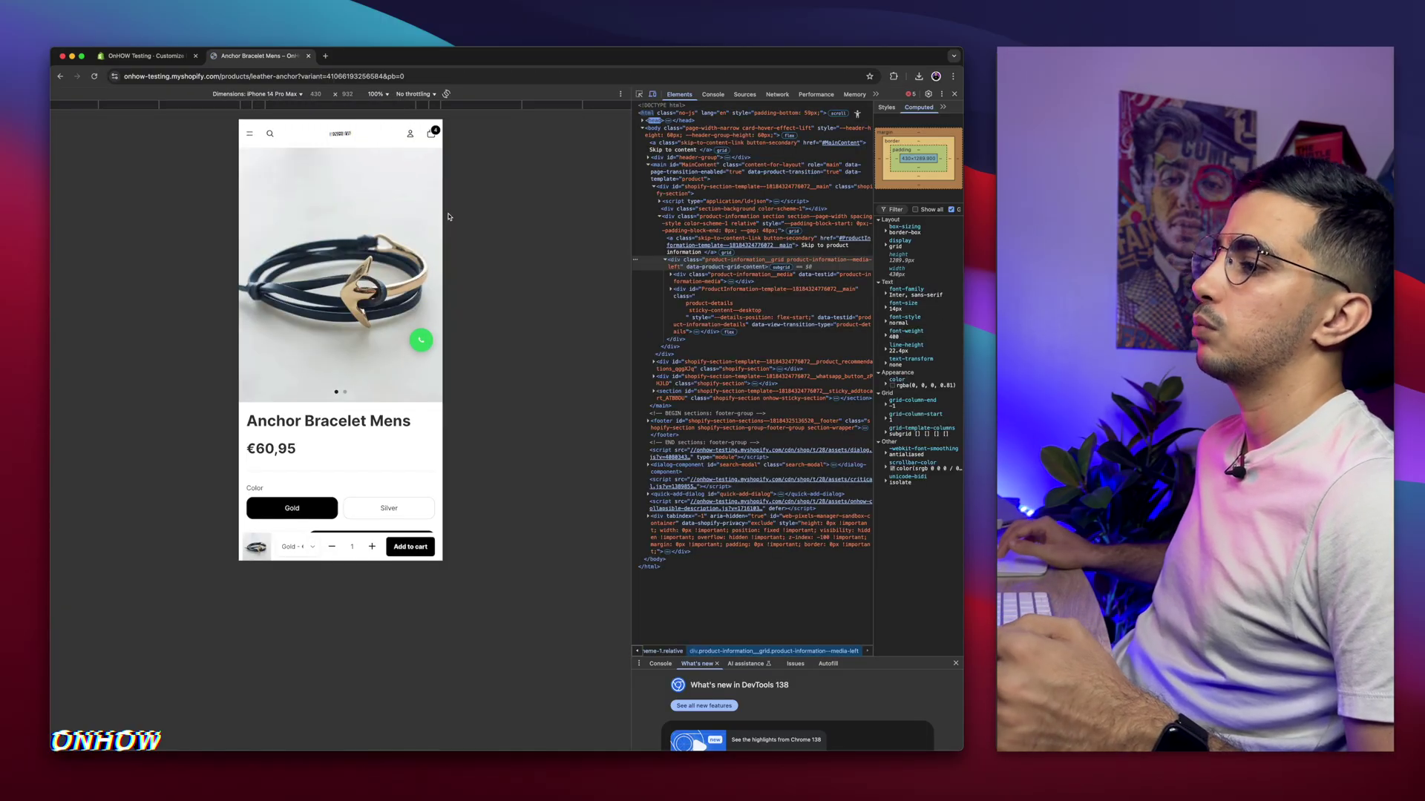
Step: Add the Gold Anchor Bracelet Mens to the cart from the mobile sticky bar, then reopen the product
{"action": "scroll", "coordinate": [335, 362], "scroll_direction": "down", "scroll_amount": 3}
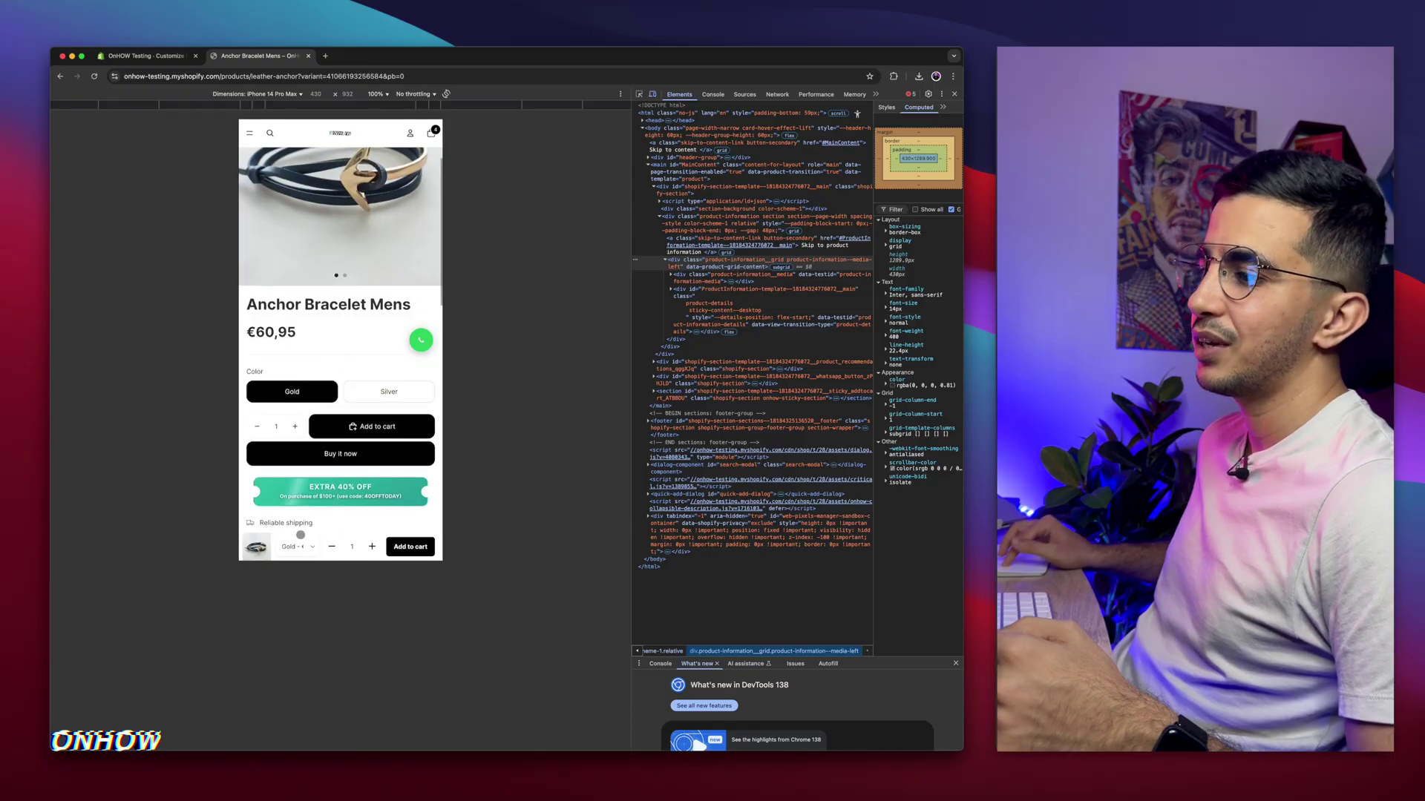
{"action": "scroll", "coordinate": [326, 542], "scroll_direction": "up", "scroll_amount": 3}
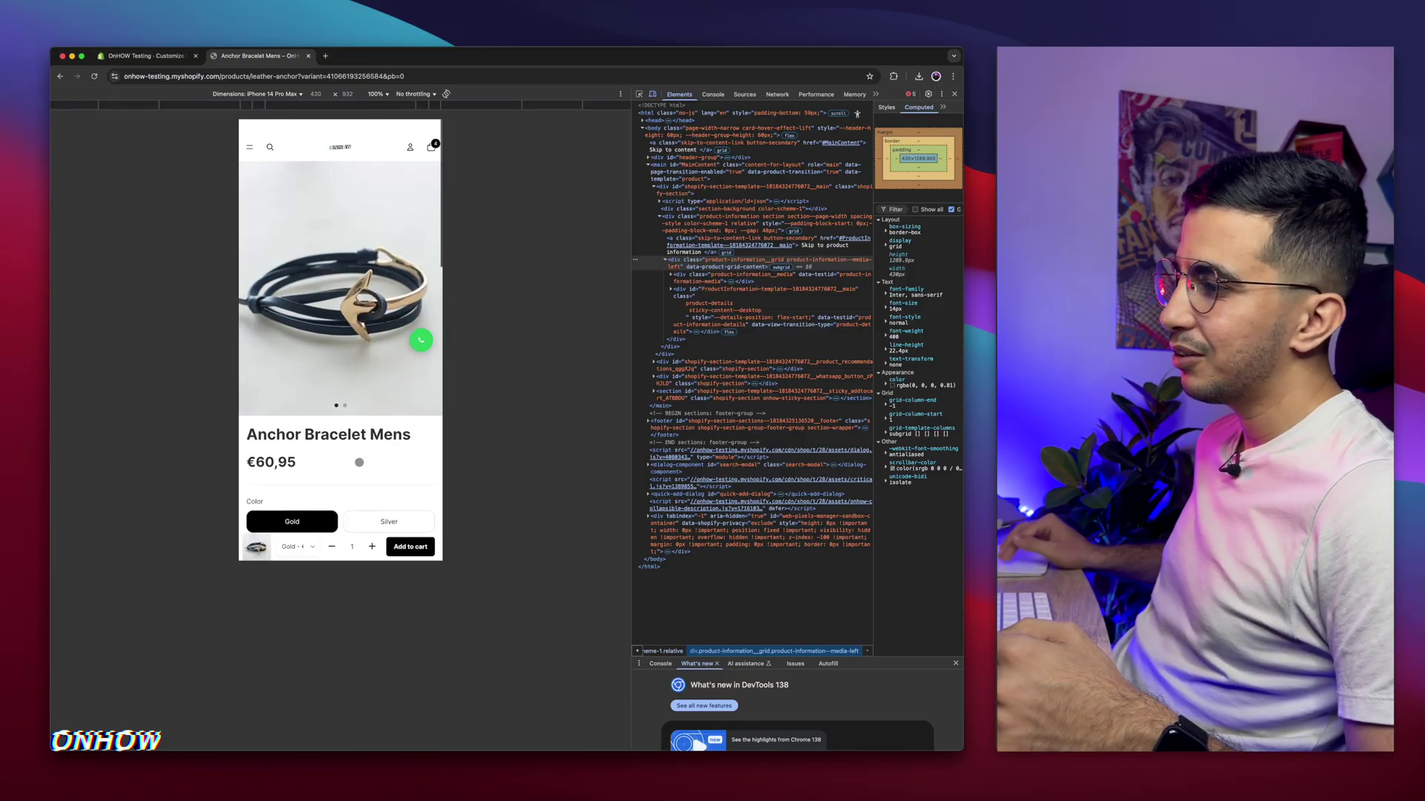
{"action": "scroll", "coordinate": [292, 552], "scroll_direction": "down", "scroll_amount": 15}
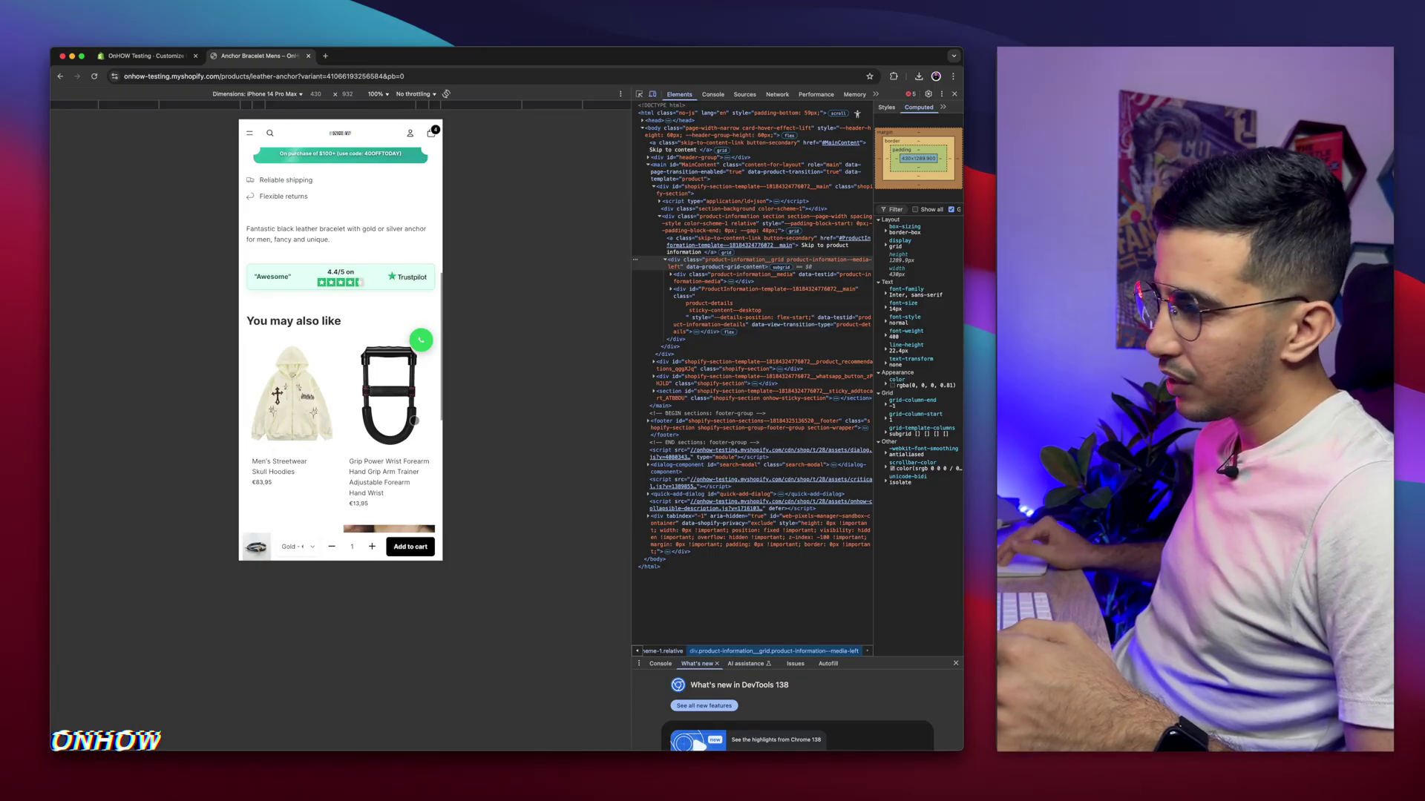
{"action": "scroll", "coordinate": [414, 421], "scroll_direction": "up", "scroll_amount": 20}
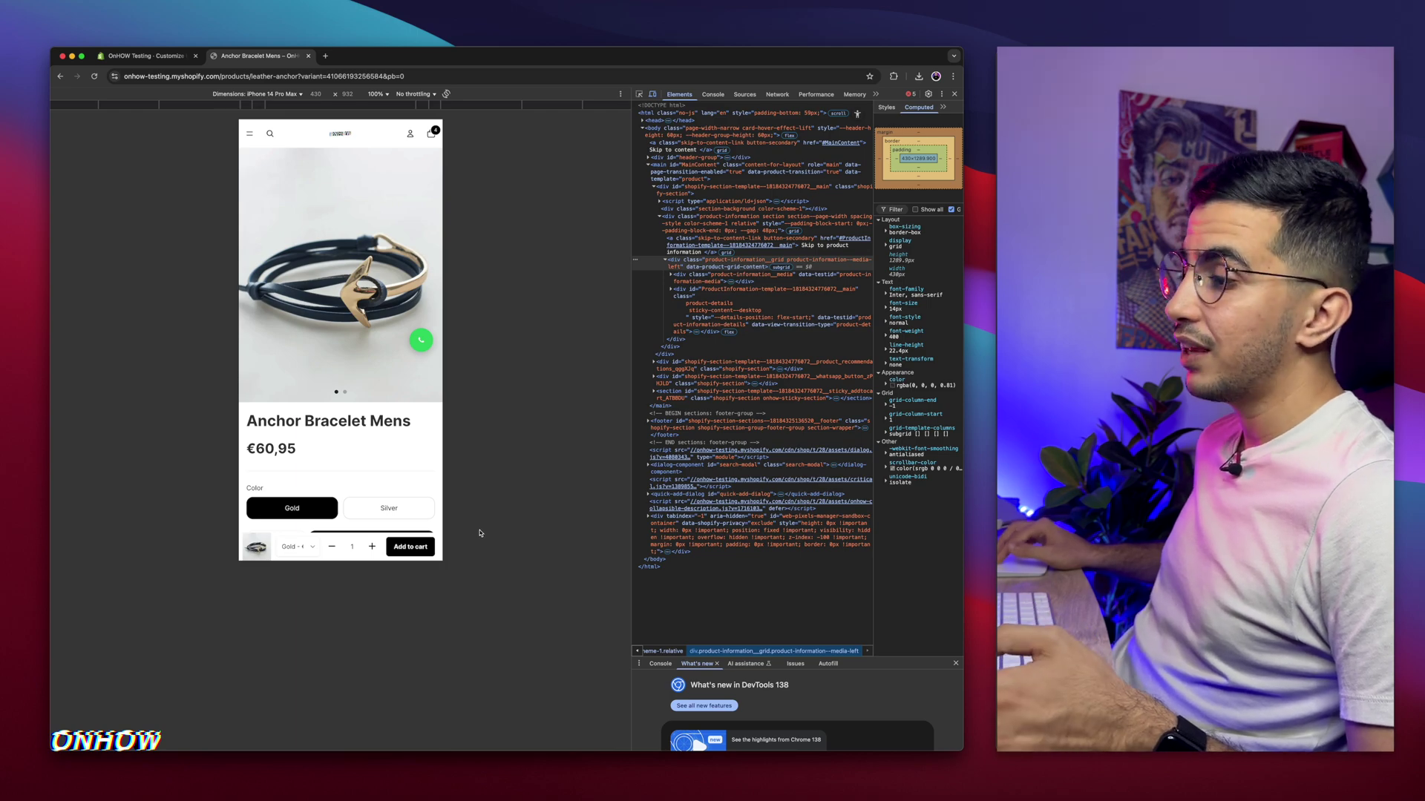
{"action": "left_click", "coordinate": [402, 549]}
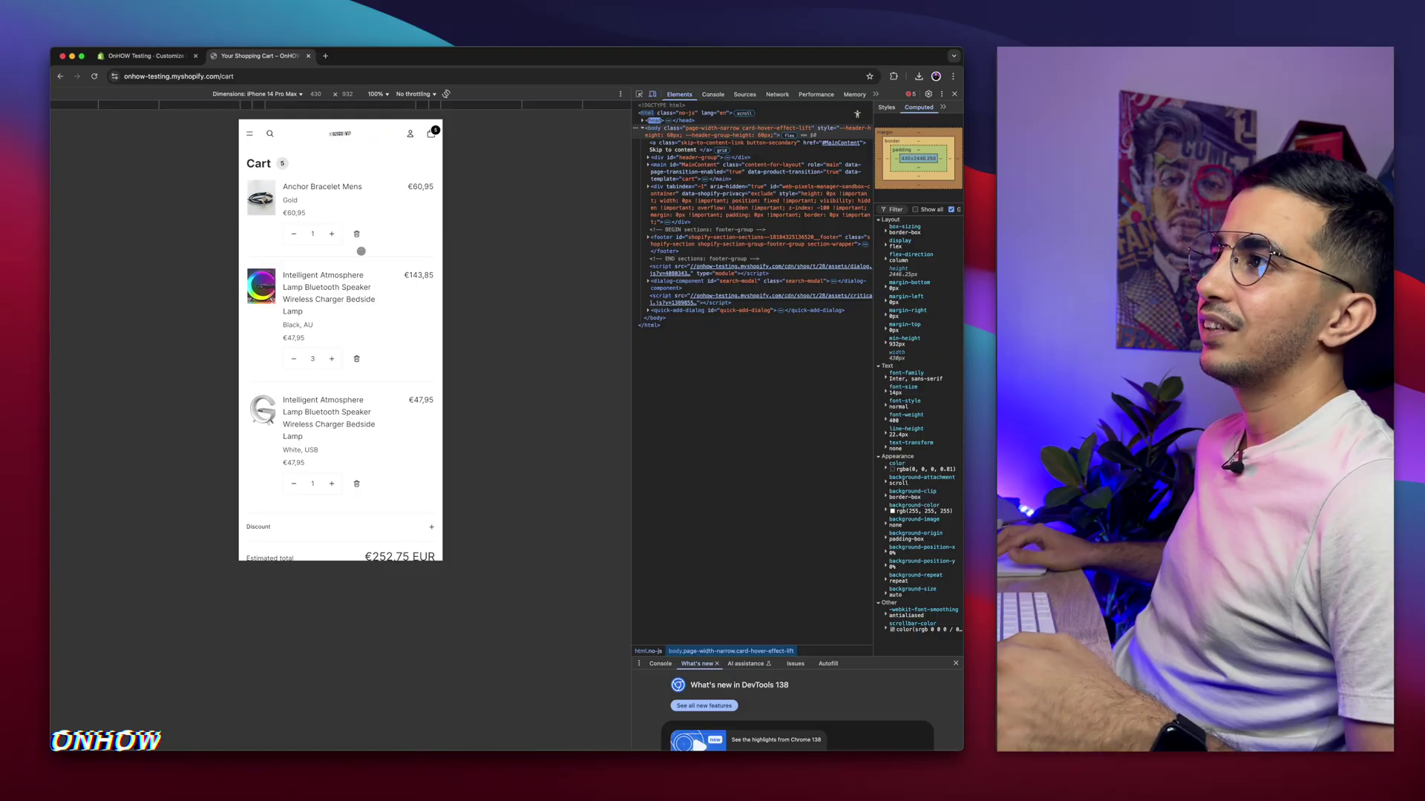
{"action": "left_click", "coordinate": [285, 188]}
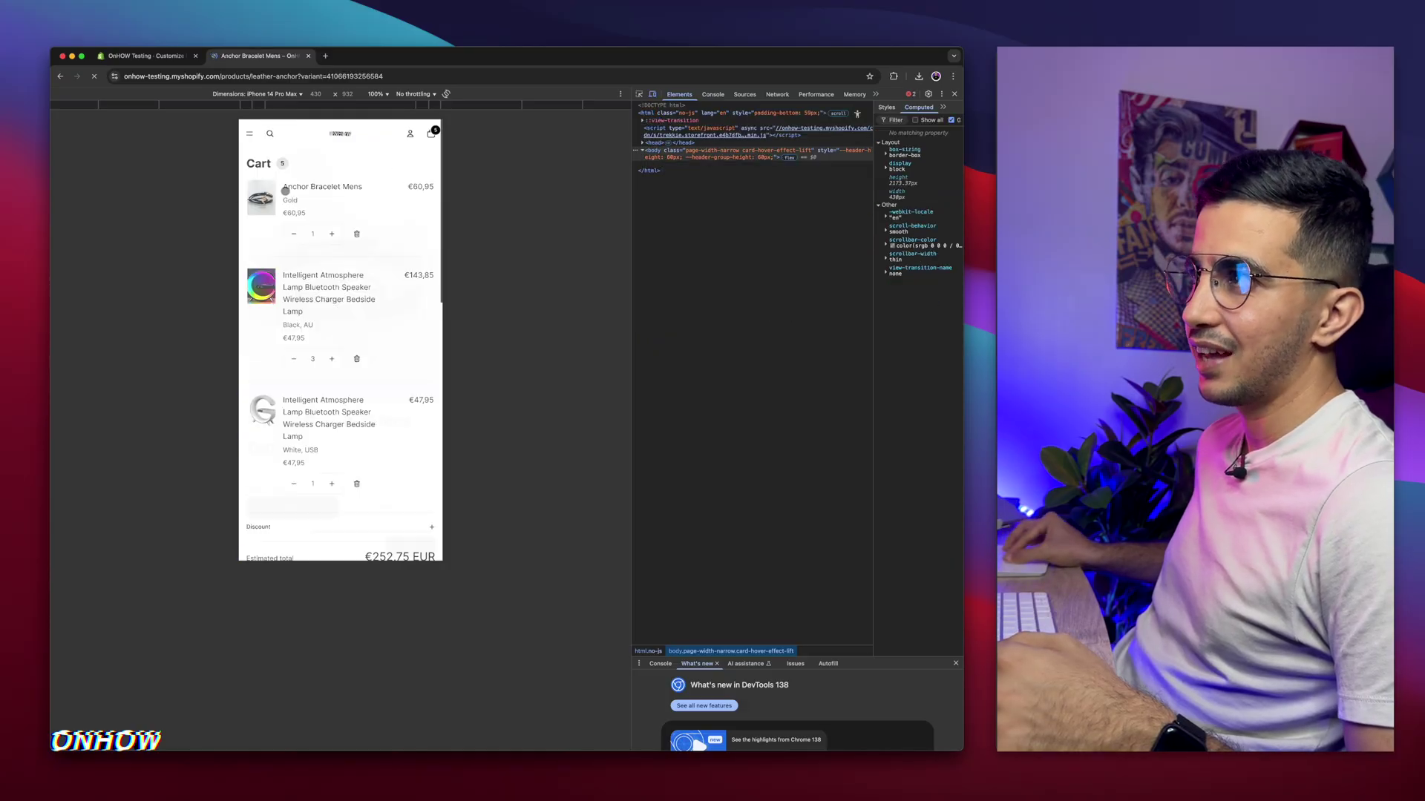